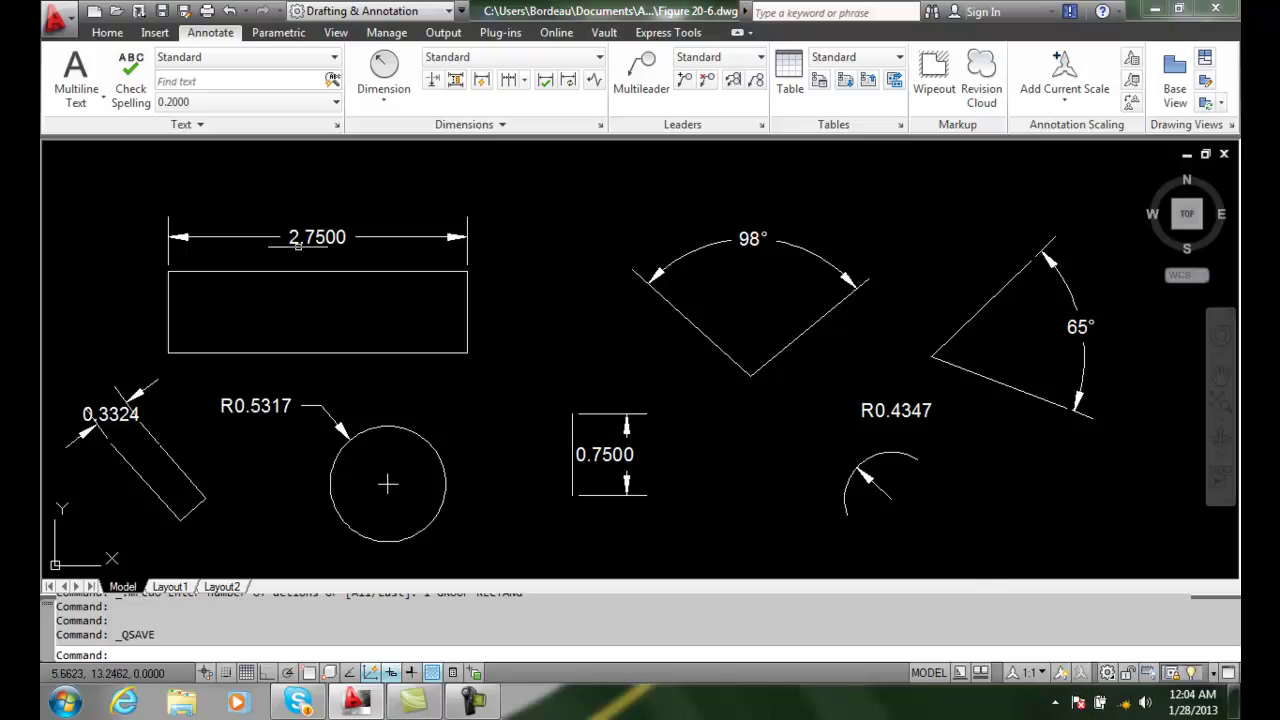
Stretch the 2.7500 dimension line and its text higher above the rectangle, then deselect it.
left_click(313, 238)
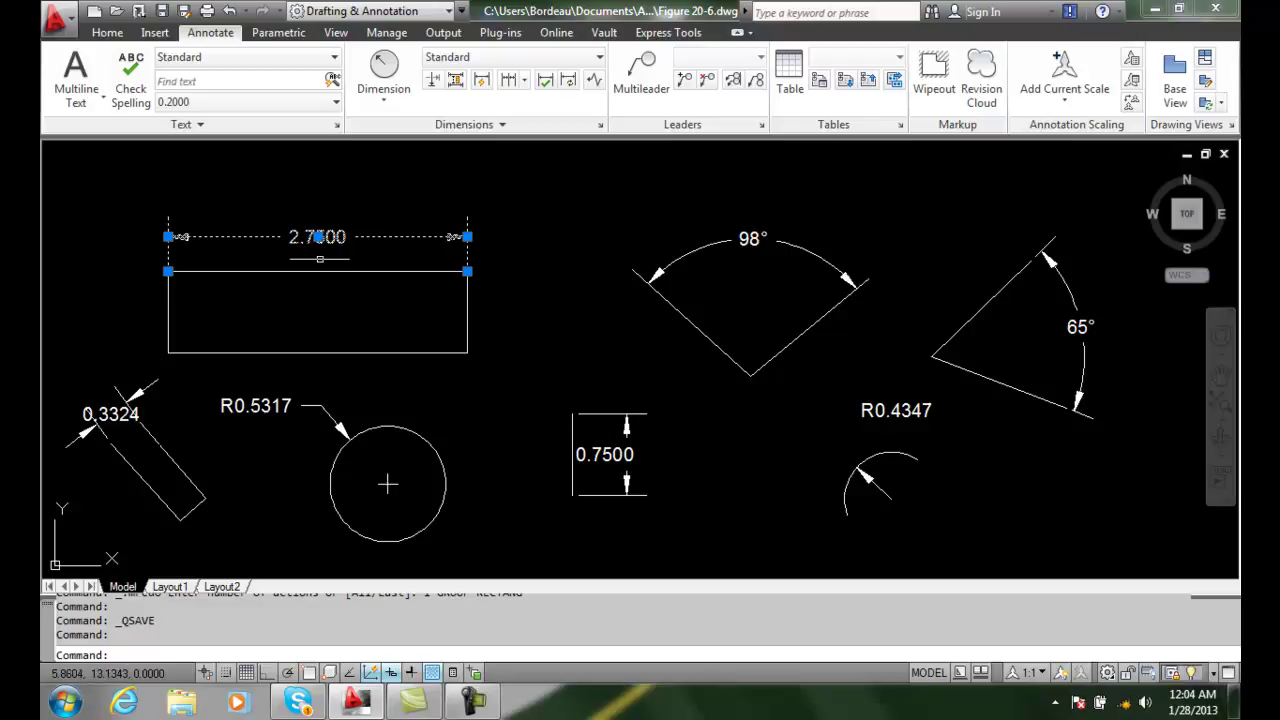
left_click(318, 237)
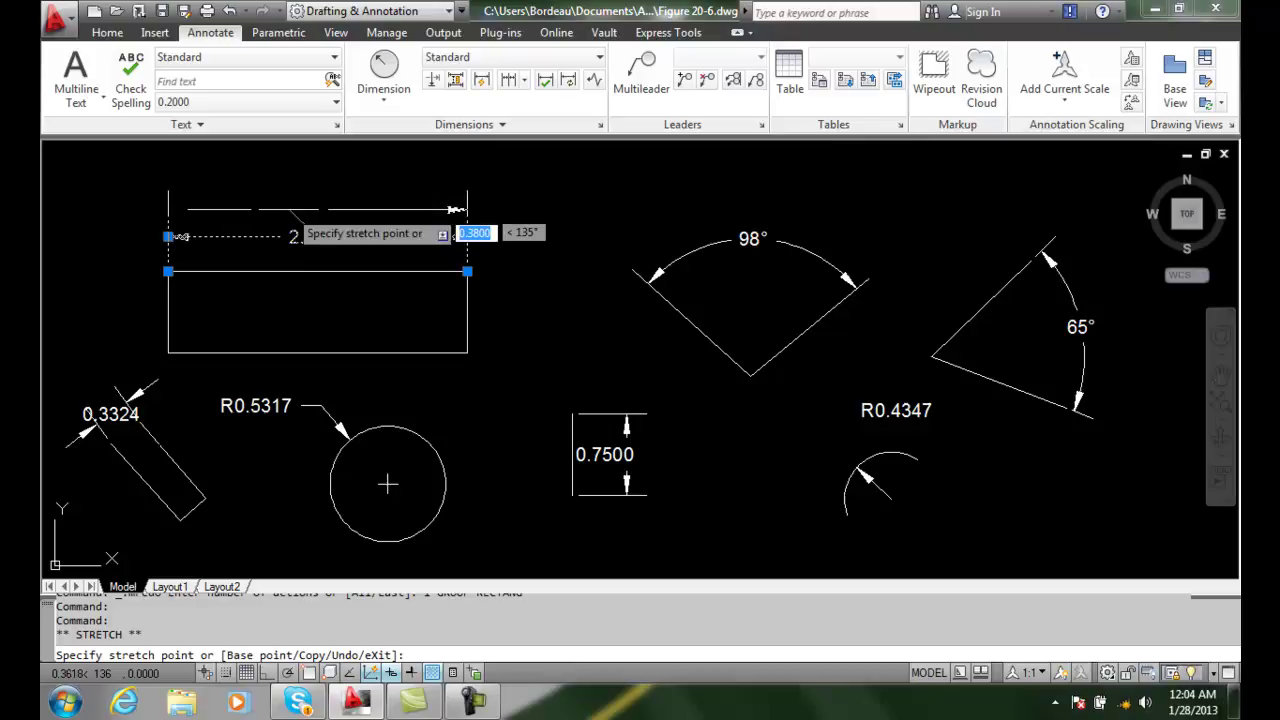
left_click(276, 204)
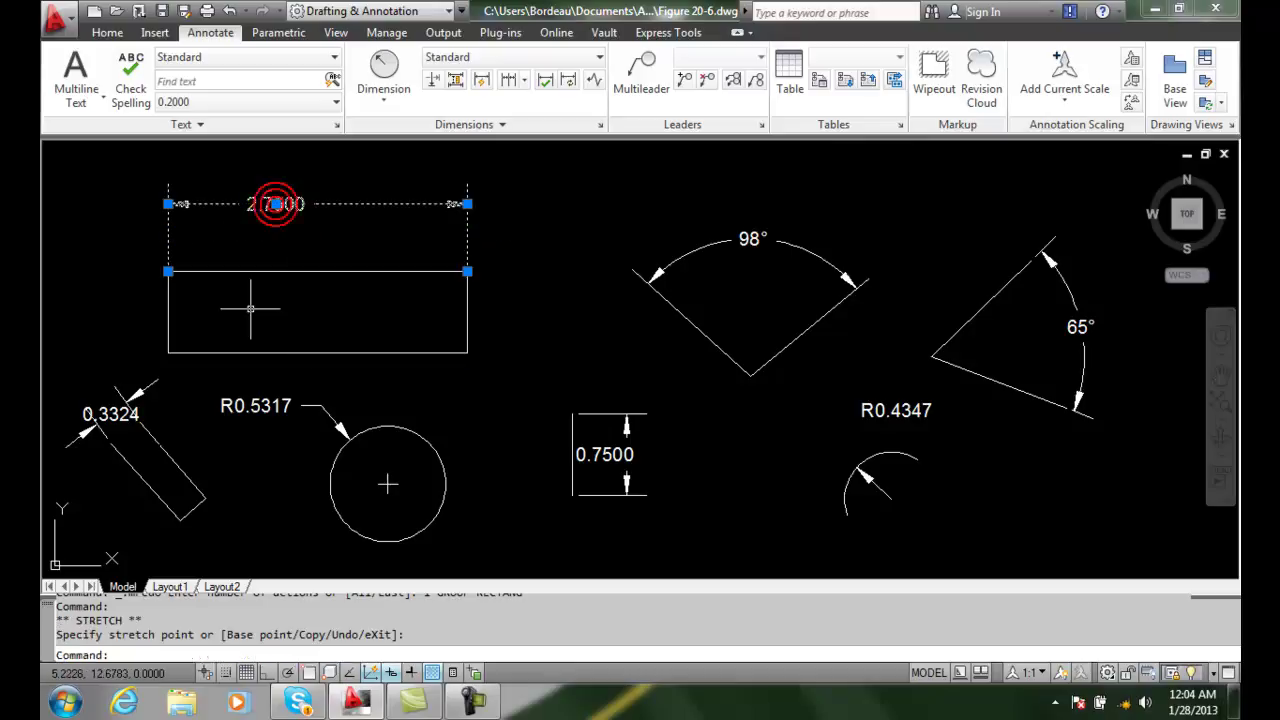
left_click(276, 204)
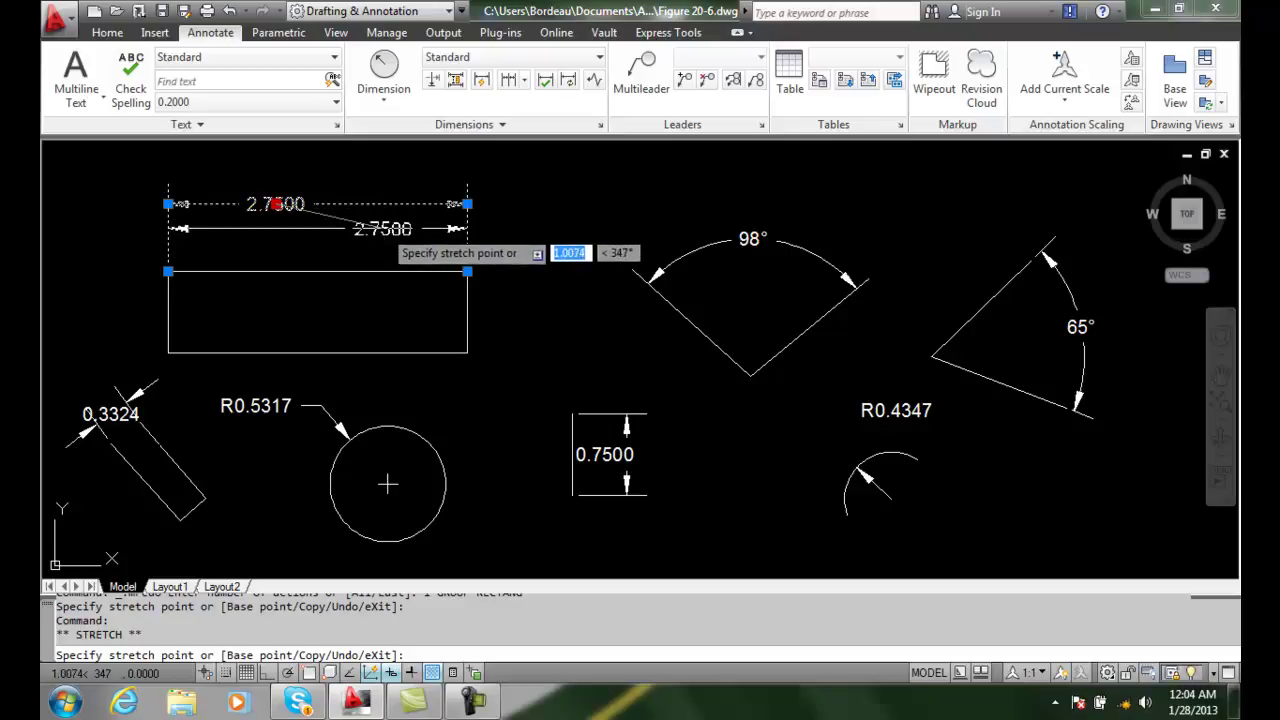
left_click(382, 228)
left_click(382, 228)
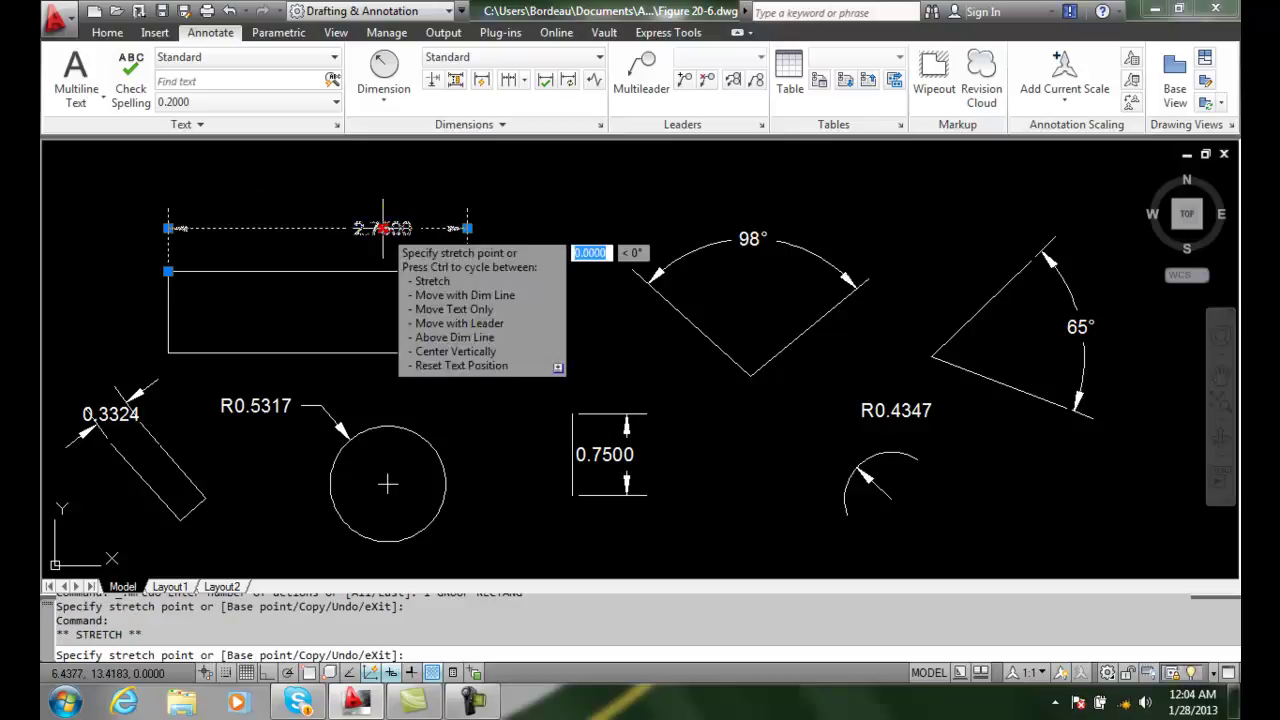
left_click(261, 229)
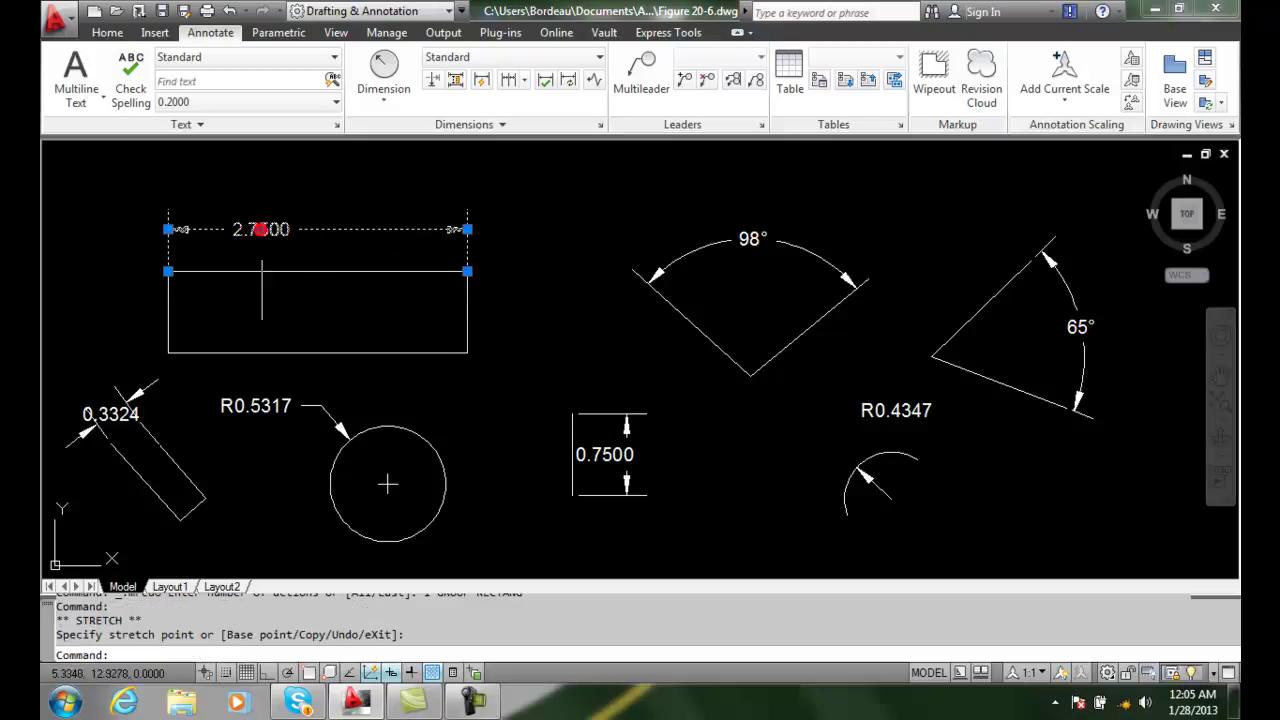
left_click(261, 229)
left_click(361, 171)
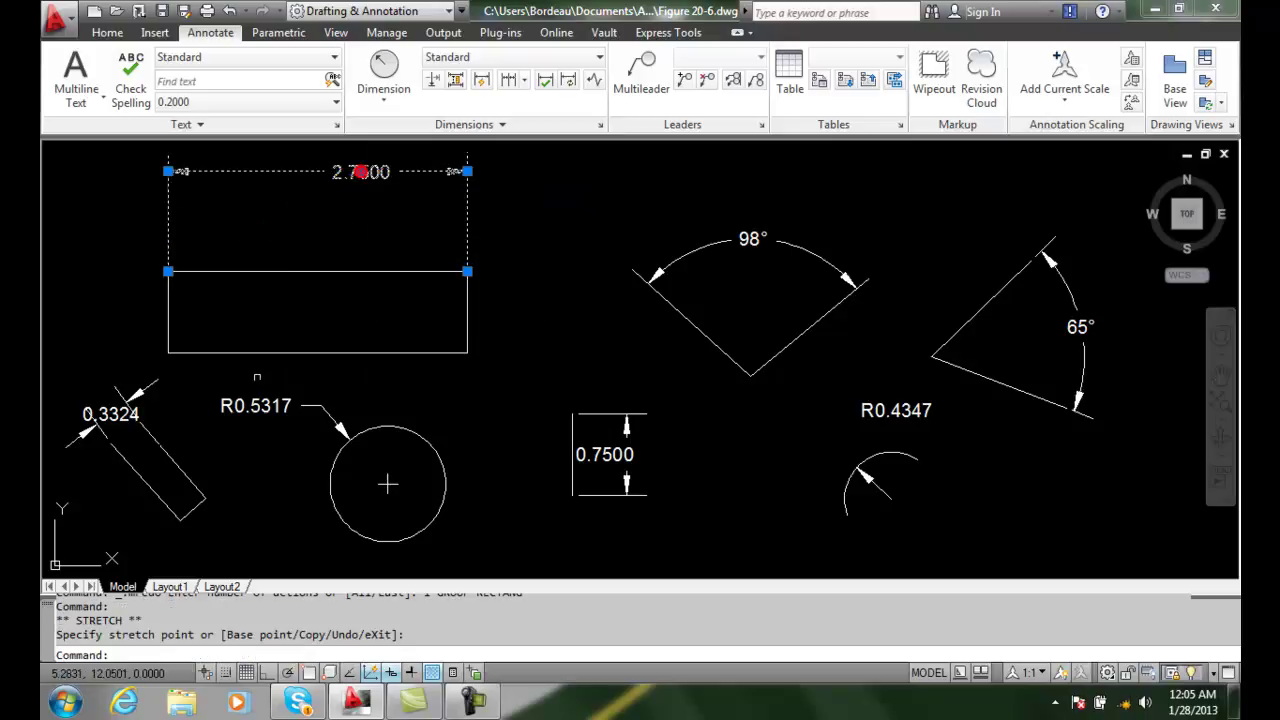
key("Escape")
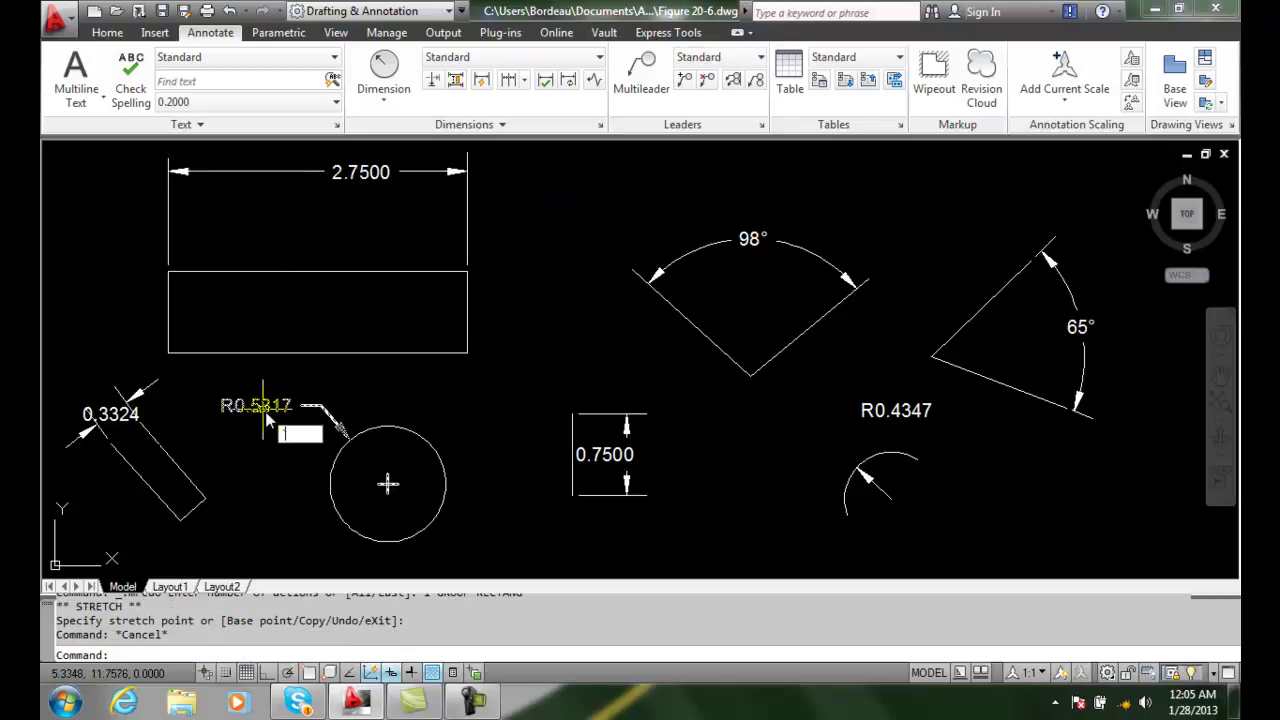
key("Escape")
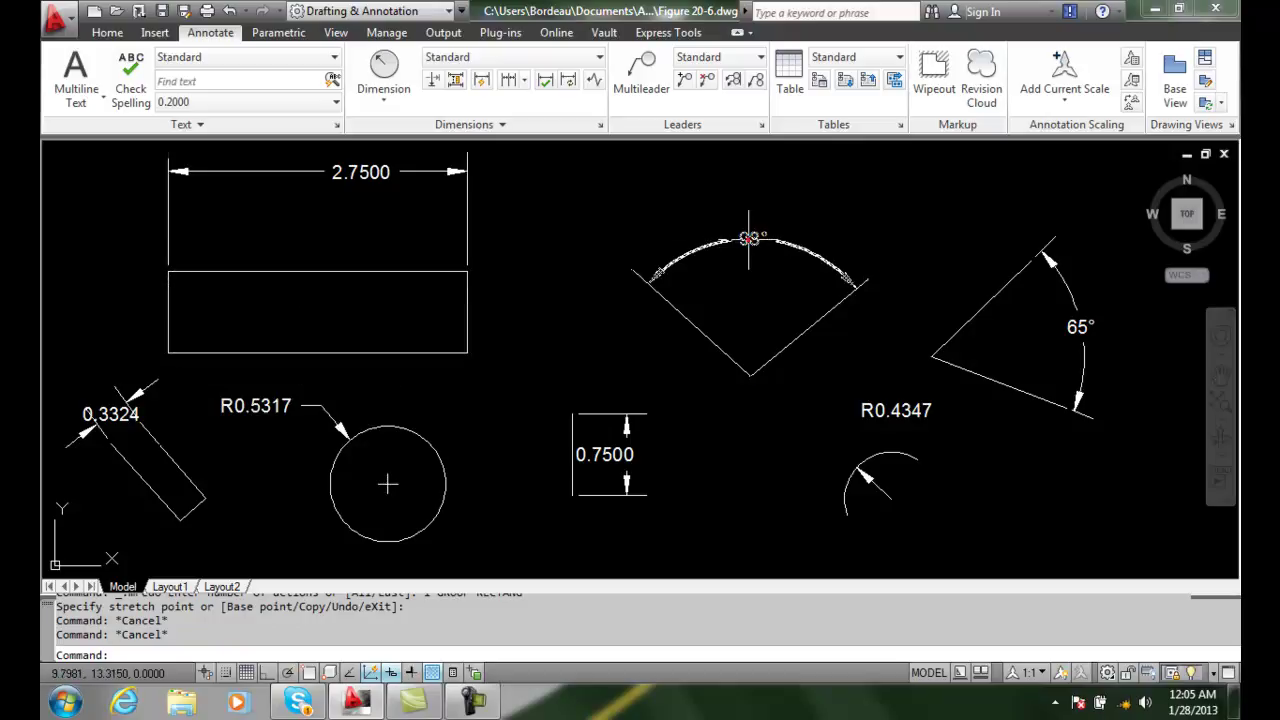
Push the 98° angle dimension arc and text farther out with Move with Dim Line.
left_click(749, 238)
mouse_move(749, 242)
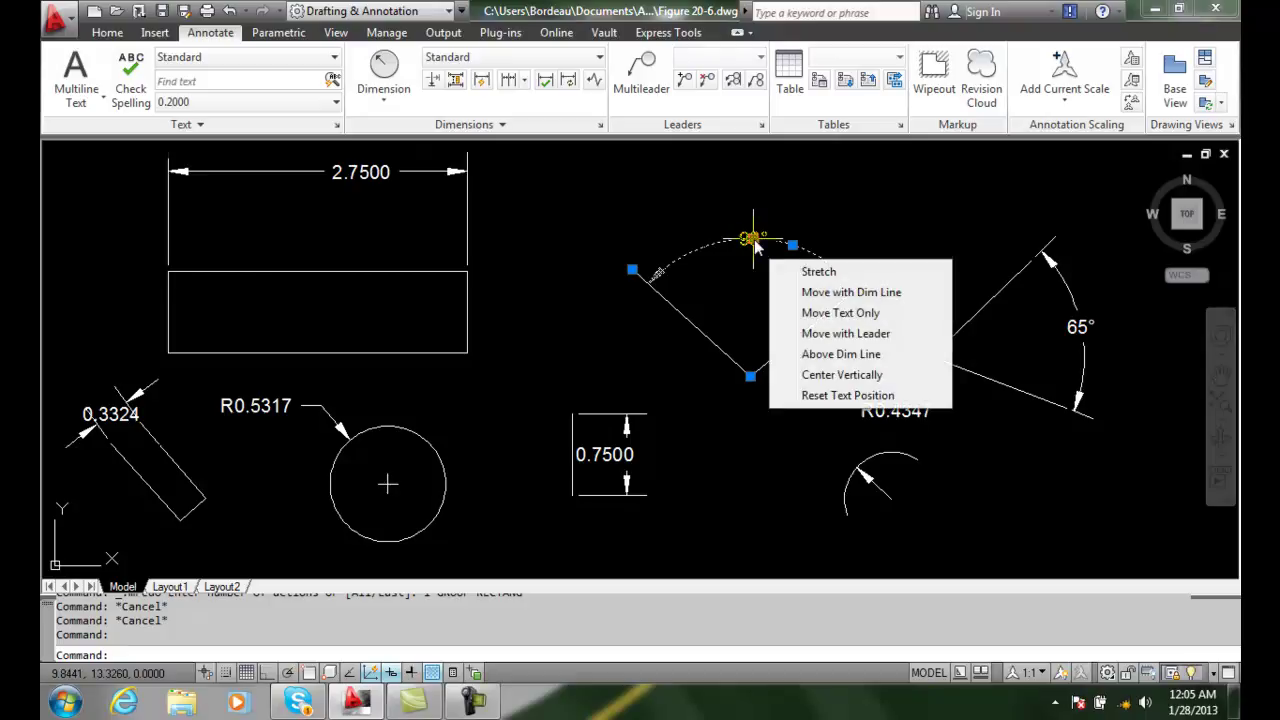
left_click(822, 295)
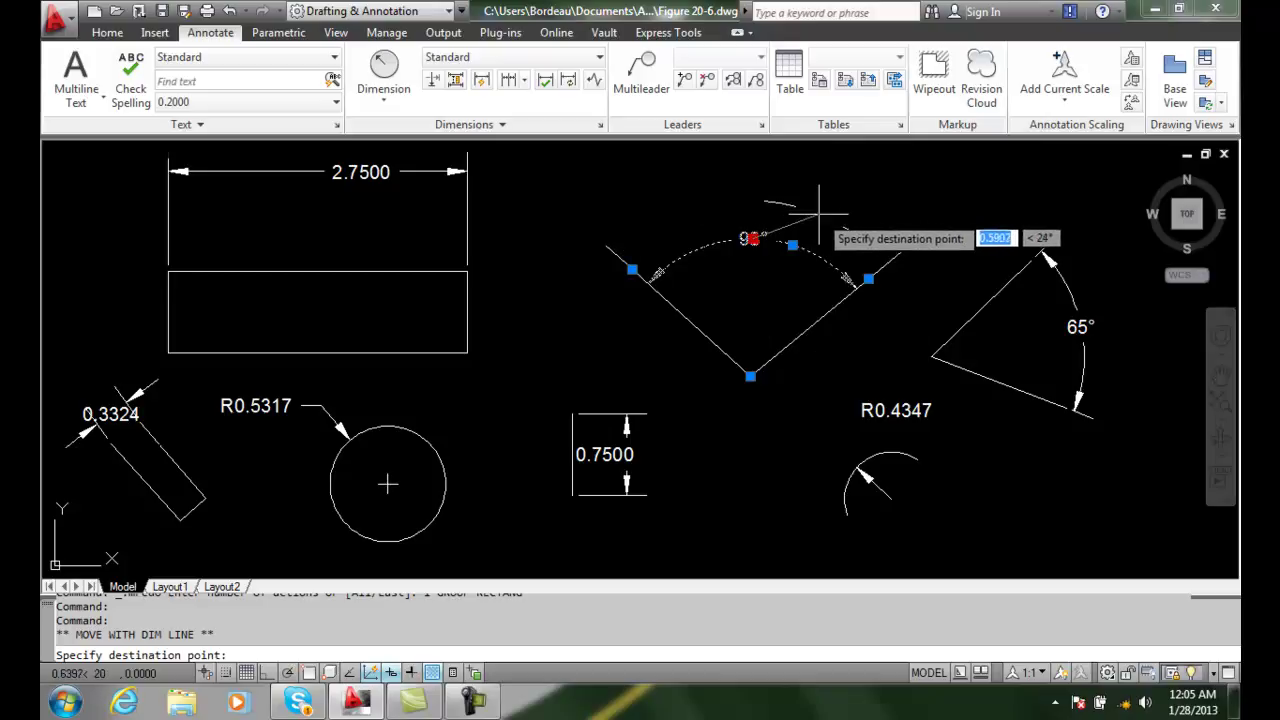
left_click(821, 208)
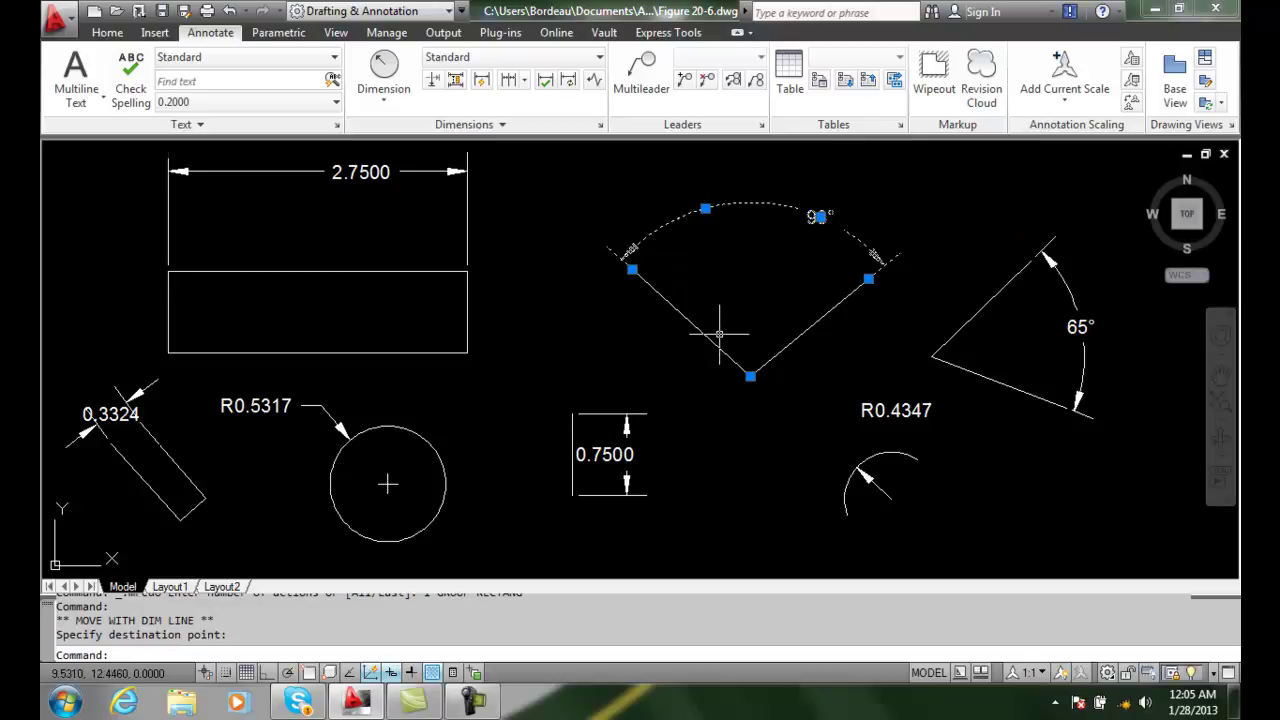
key("Escape")
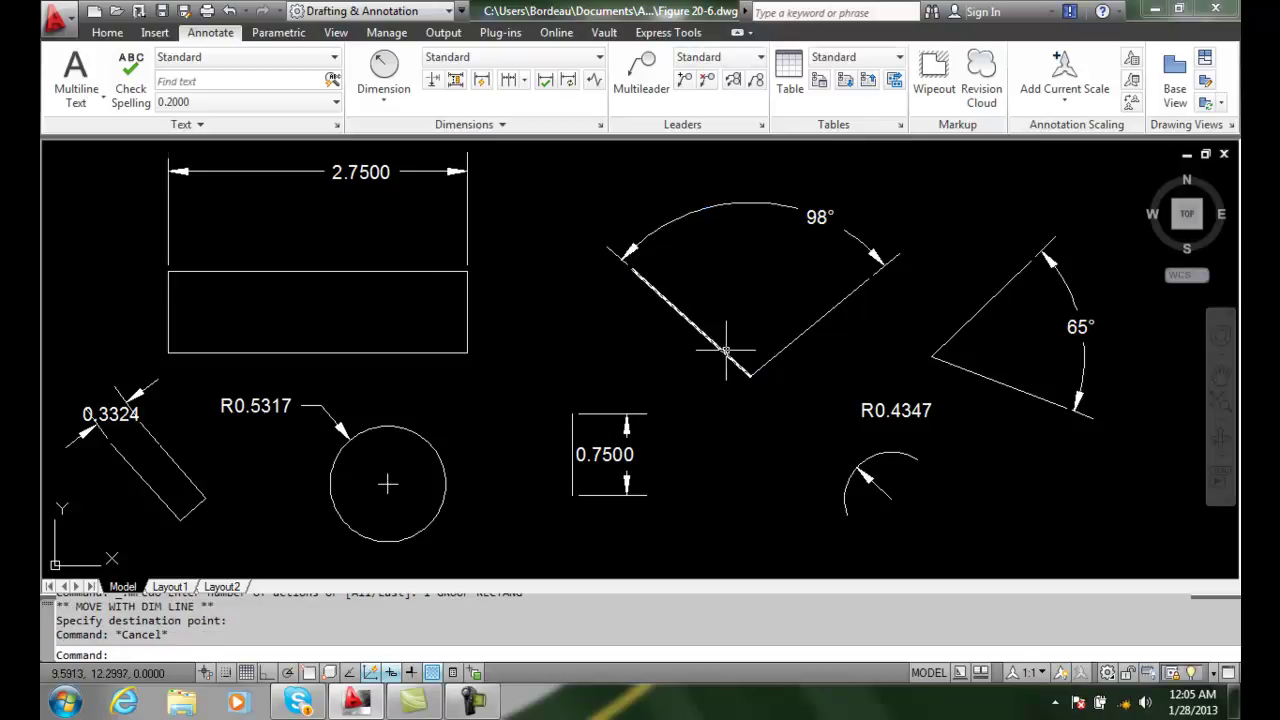
Detach the 65° text from its arc with Move Text Only, placing it top-right.
left_click(1080, 326)
mouse_move(1080, 326)
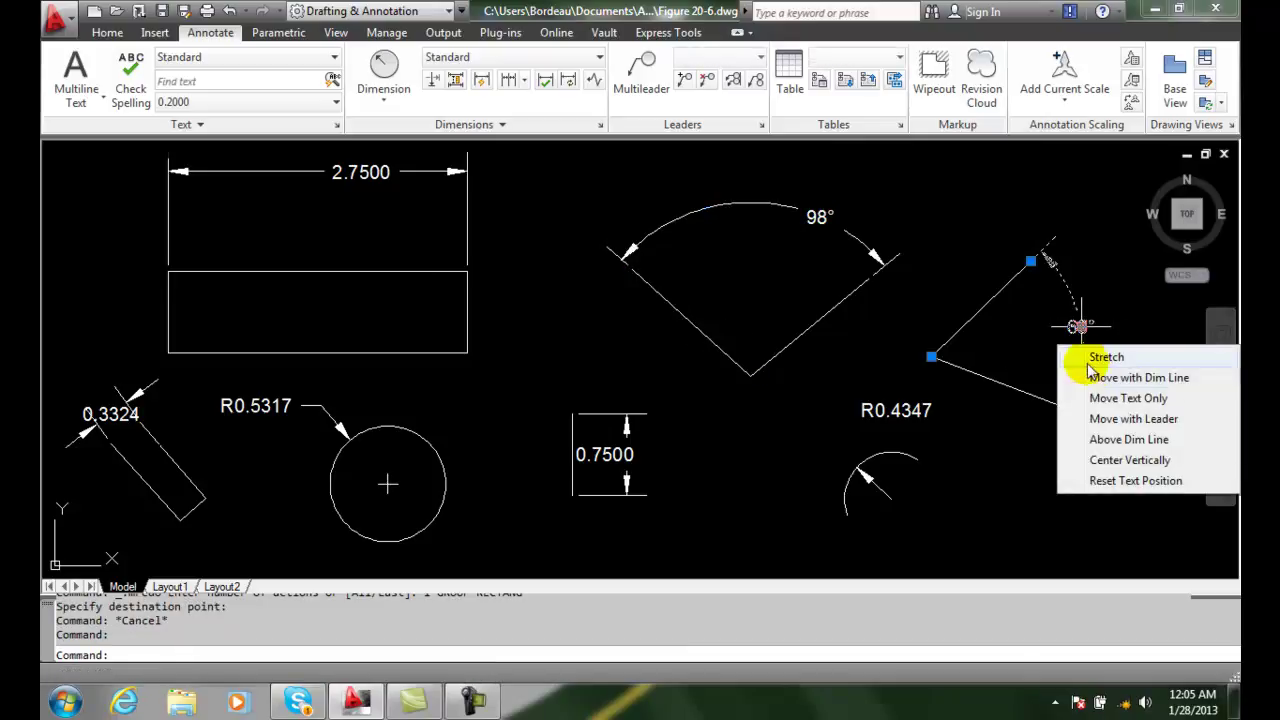
left_click(1126, 398)
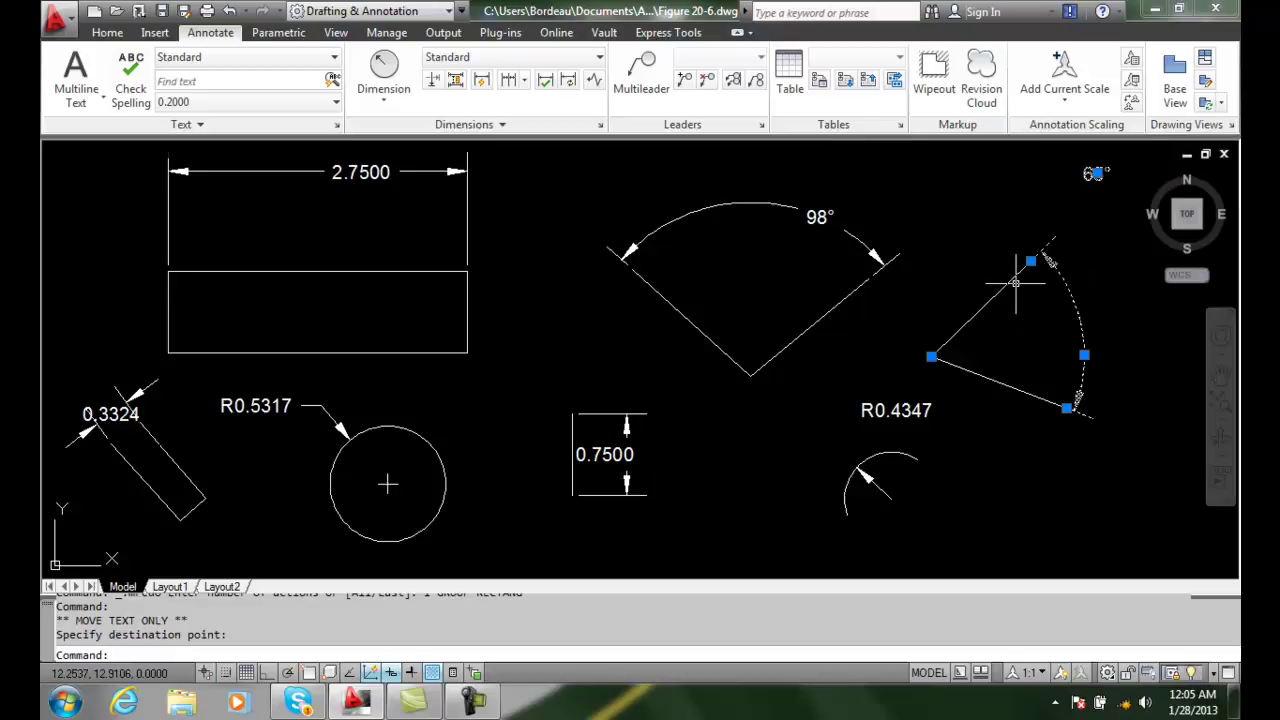
key("Escape")
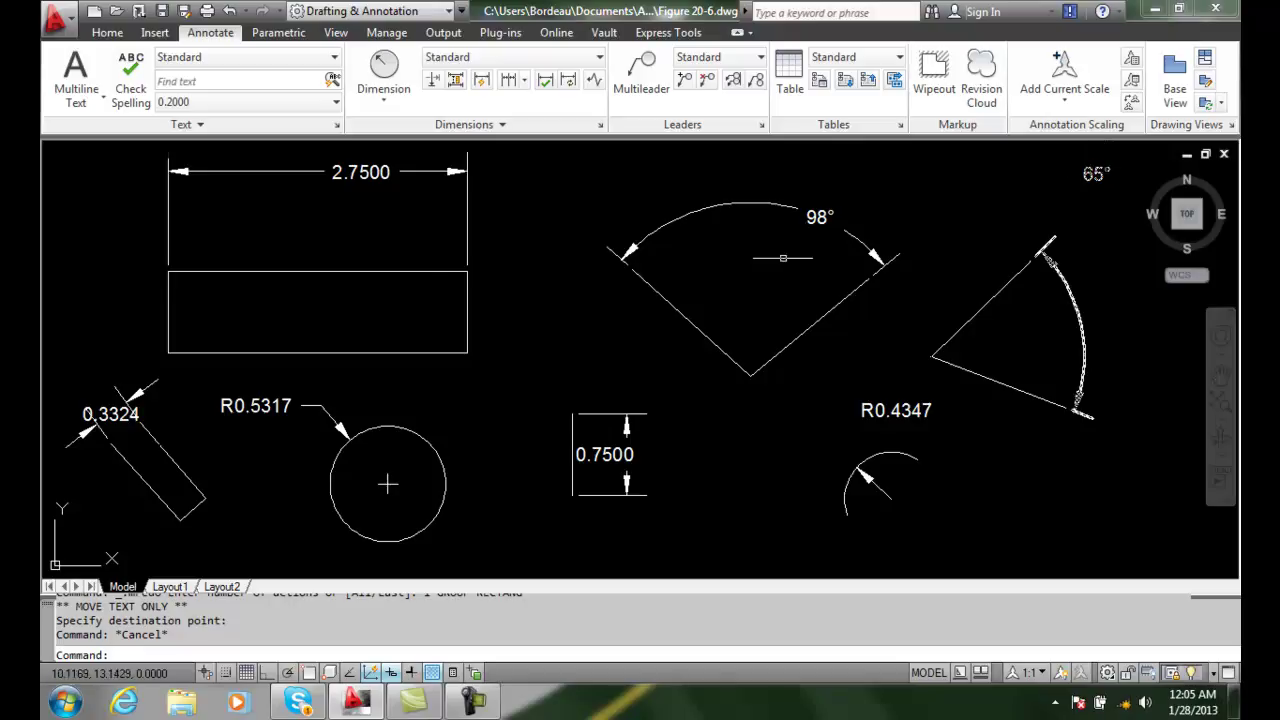
Place the 0.3324 text above the slanted rectangle using Move with Leader.
left_click(110, 413)
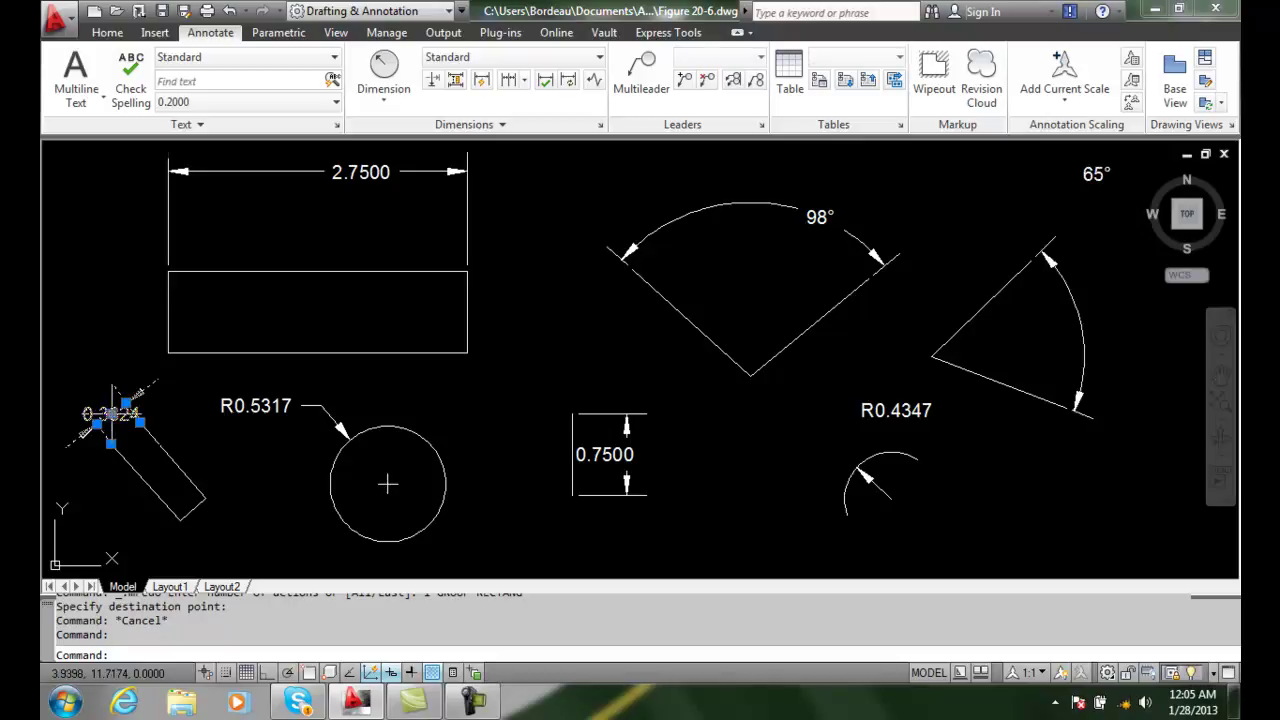
mouse_move(111, 413)
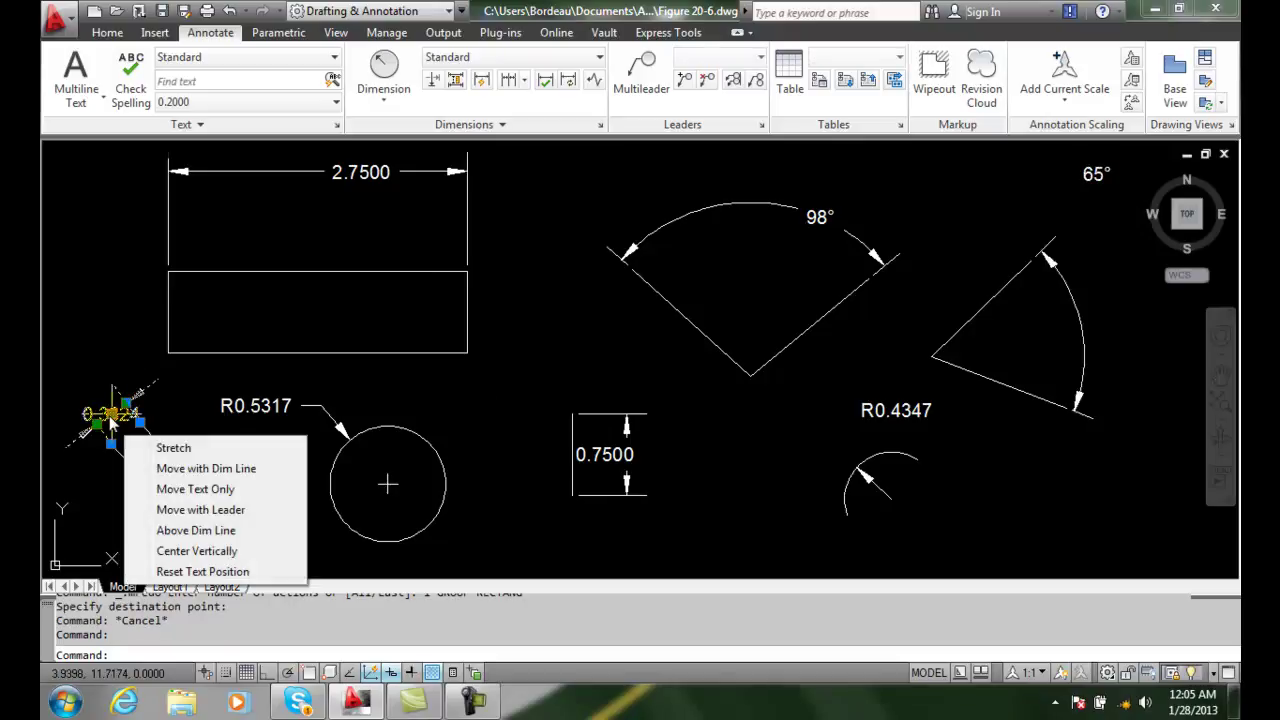
left_click(172, 512)
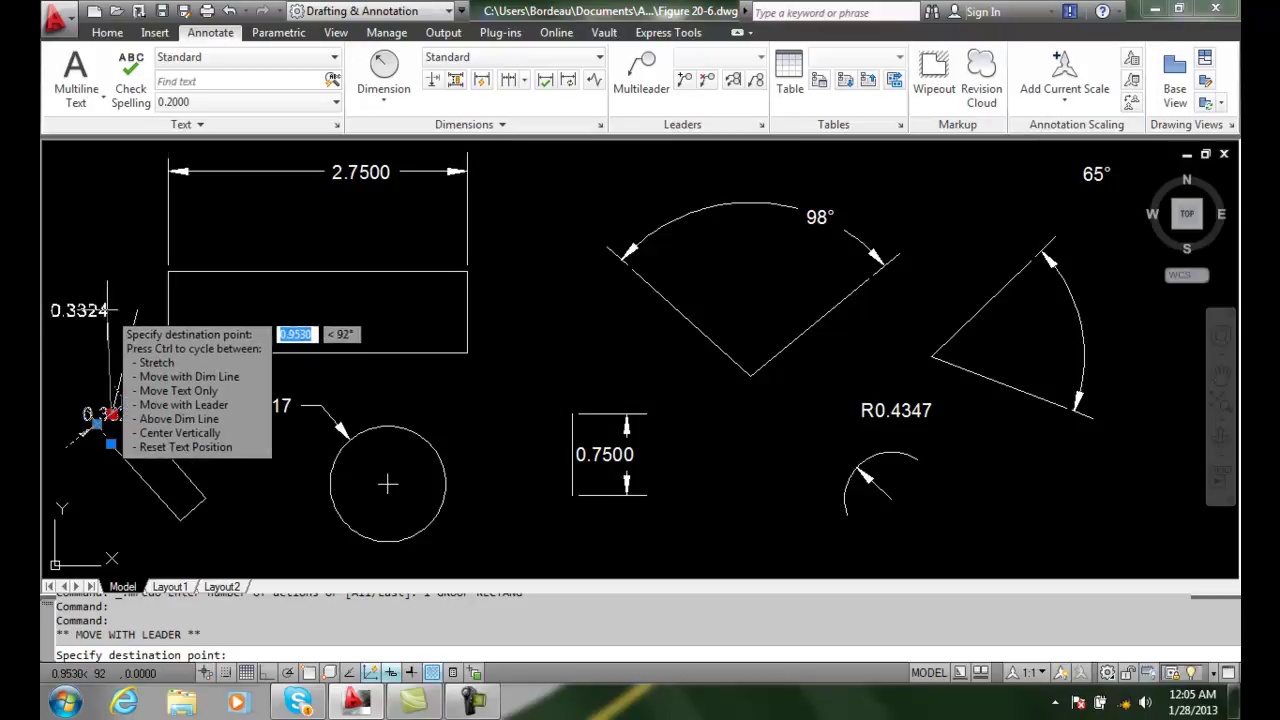
left_click(108, 310)
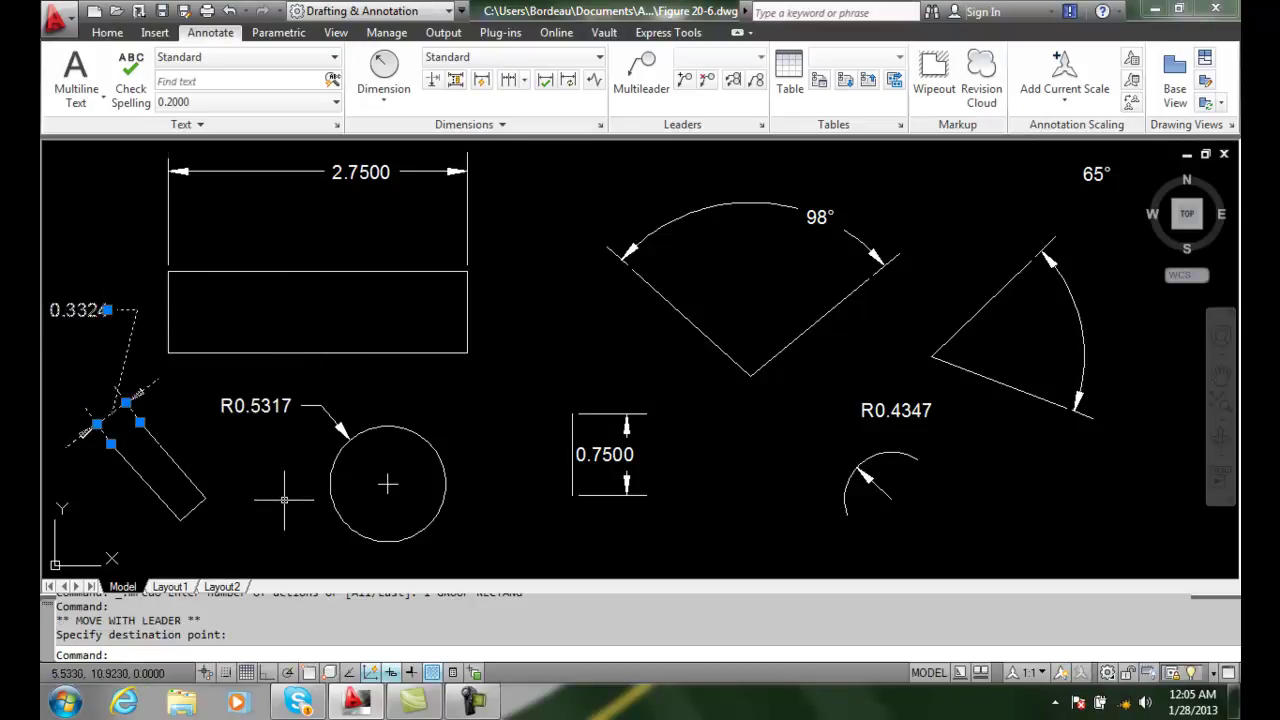
key("Escape")
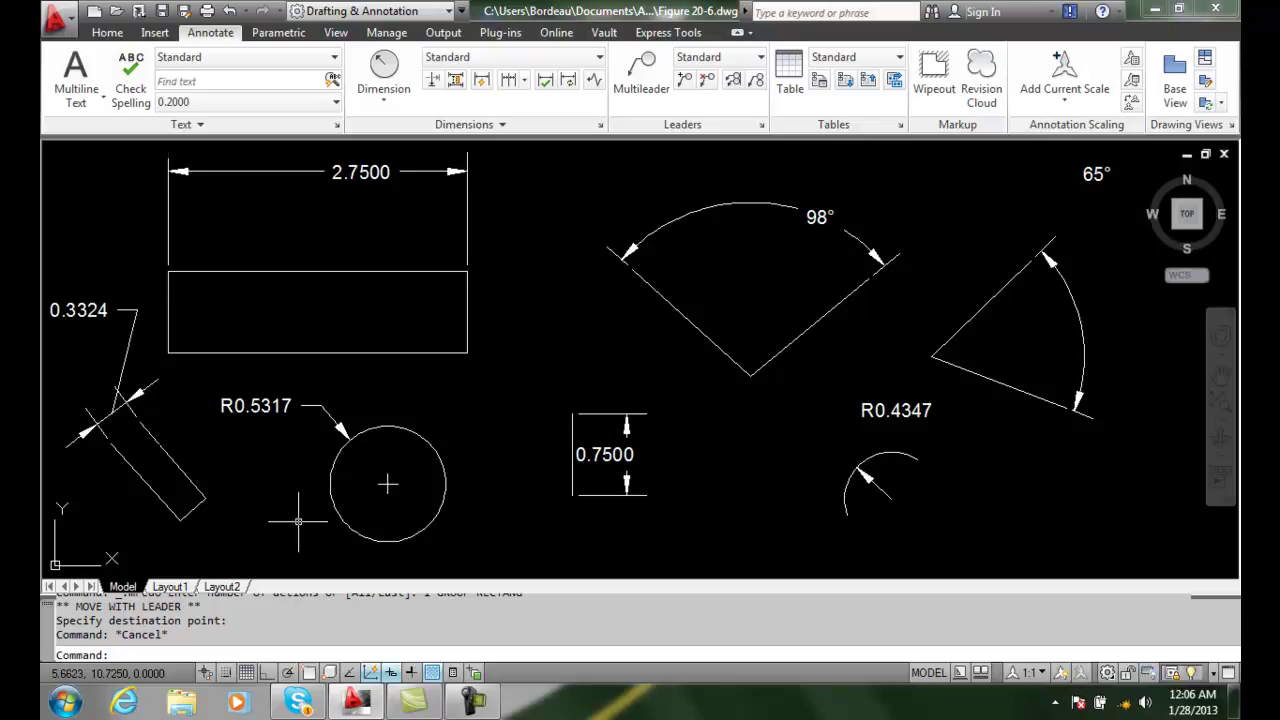
Apply Above Dim Line to the R0.5317 radius text.
left_click(257, 405)
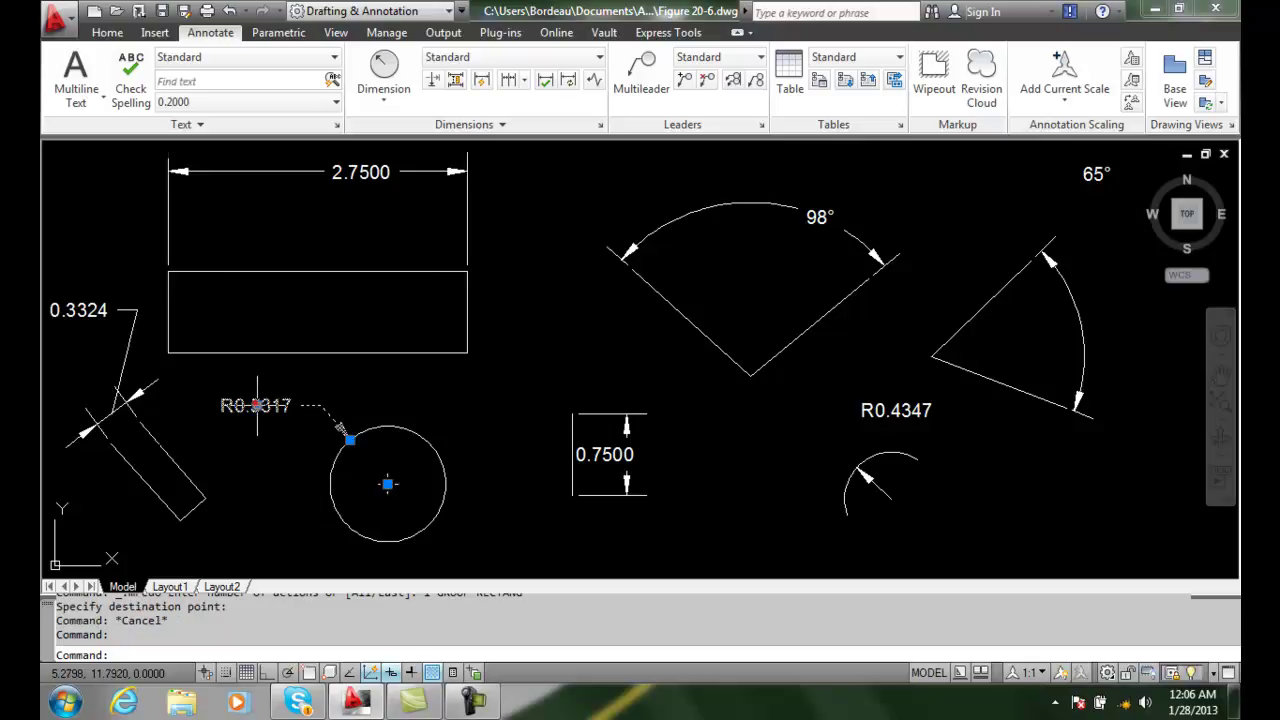
mouse_move(258, 405)
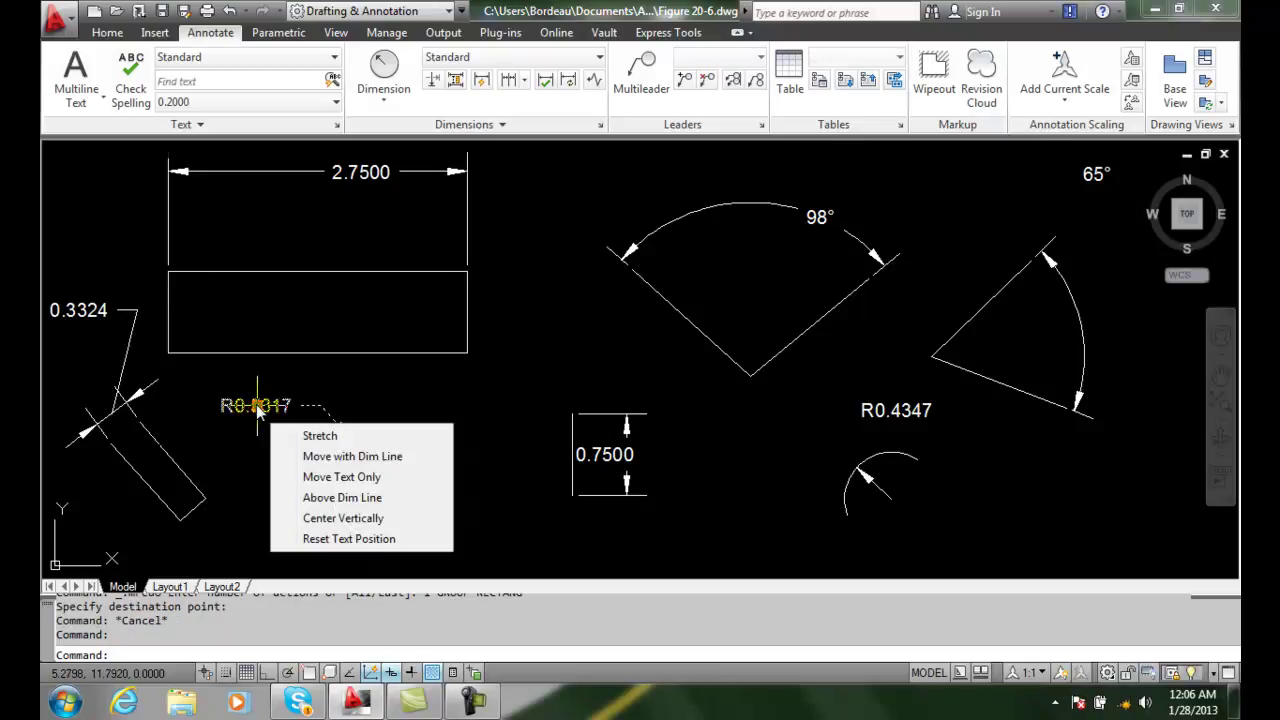
left_click(322, 496)
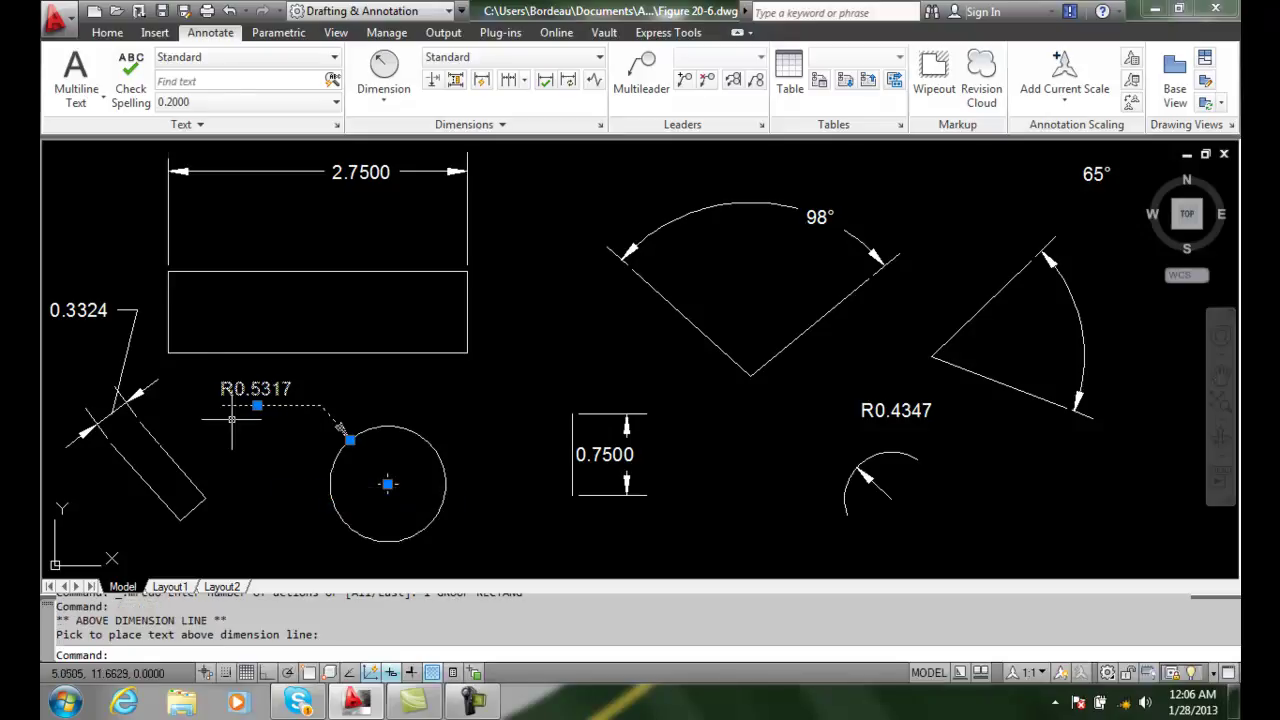
key("Escape")
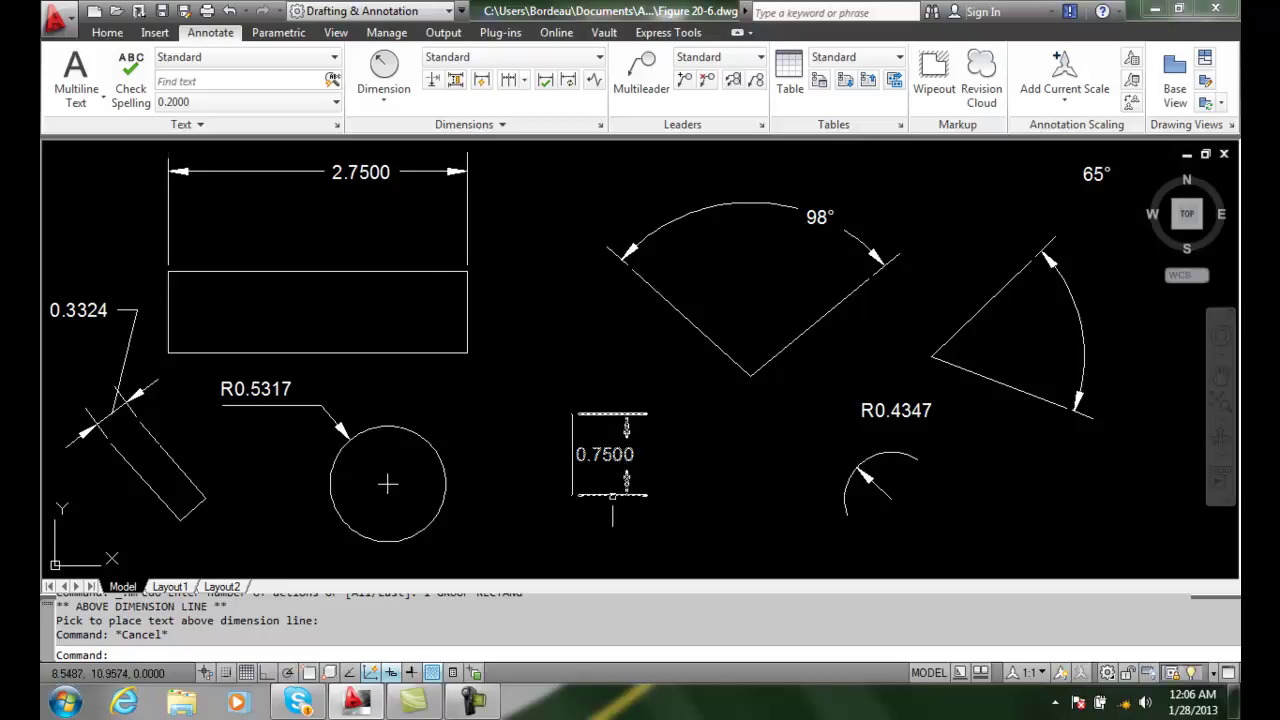
Apply Center Vertically to the 0.7500 dimension text so it sits in line with its dimension line.
left_click(604, 454)
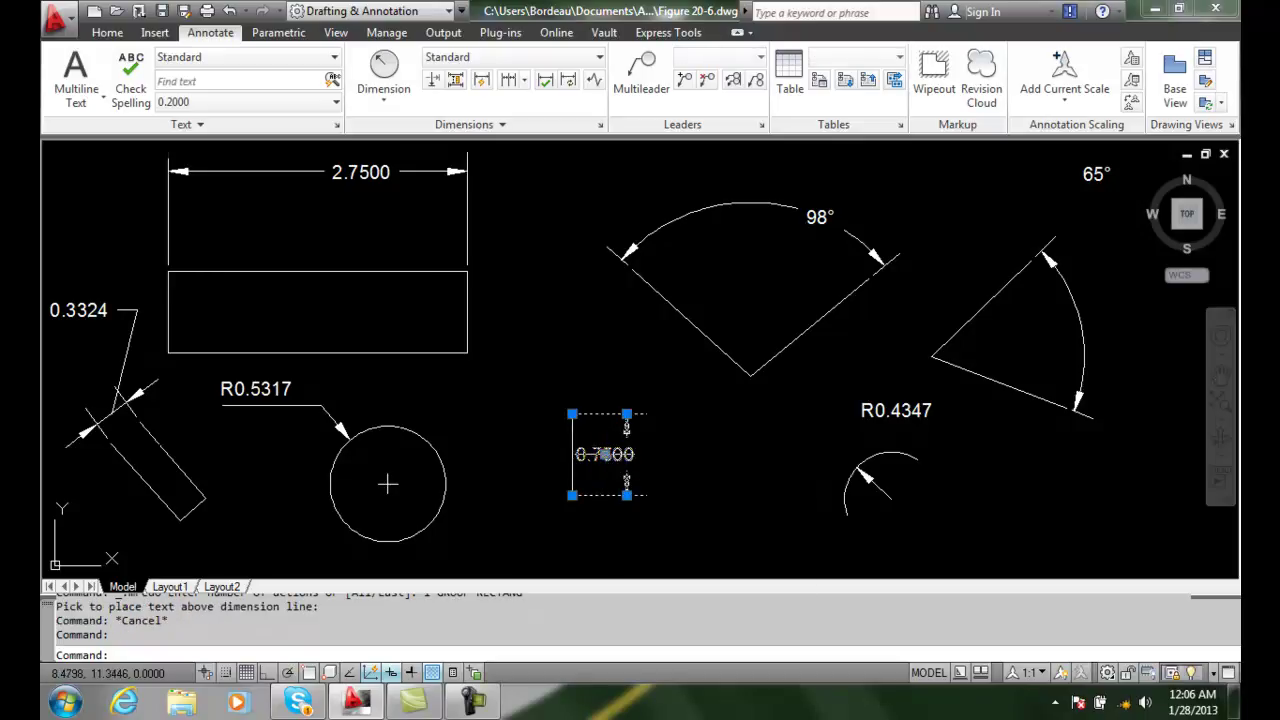
mouse_move(604, 454)
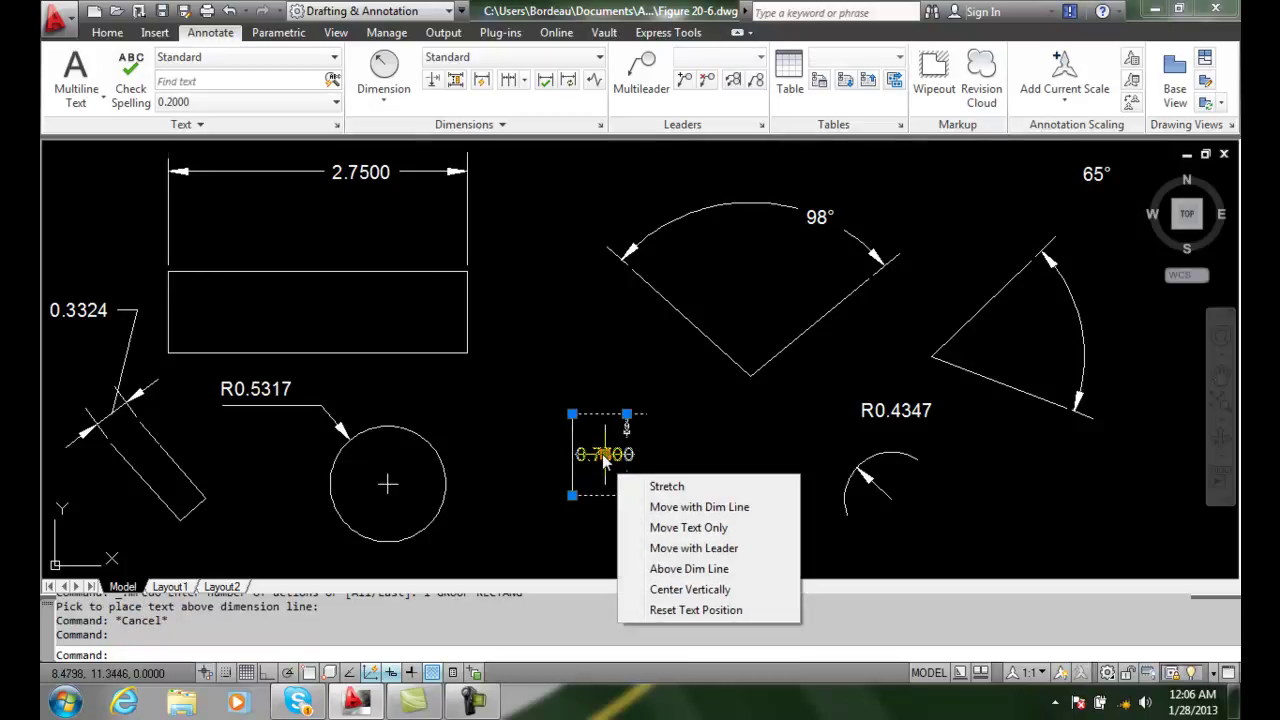
left_click(690, 589)
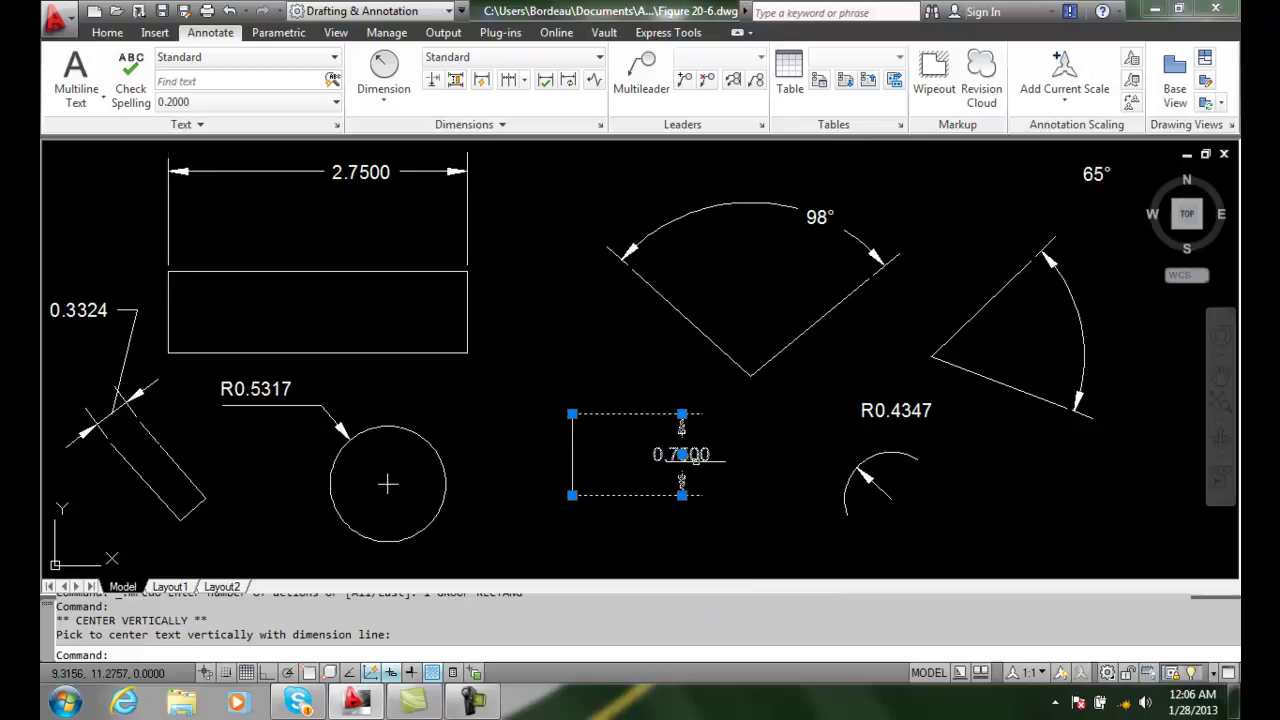
key("Escape")
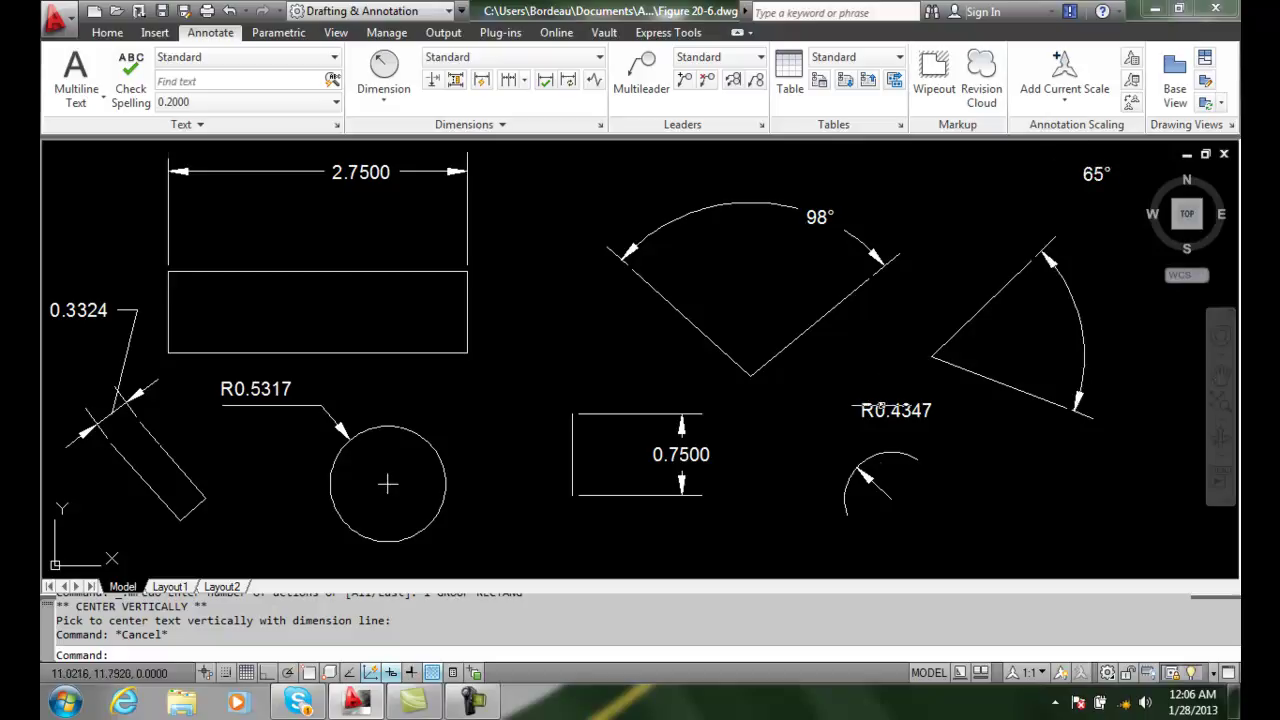
Reset the R0.4347 radius text to its default position.
left_click(893, 410)
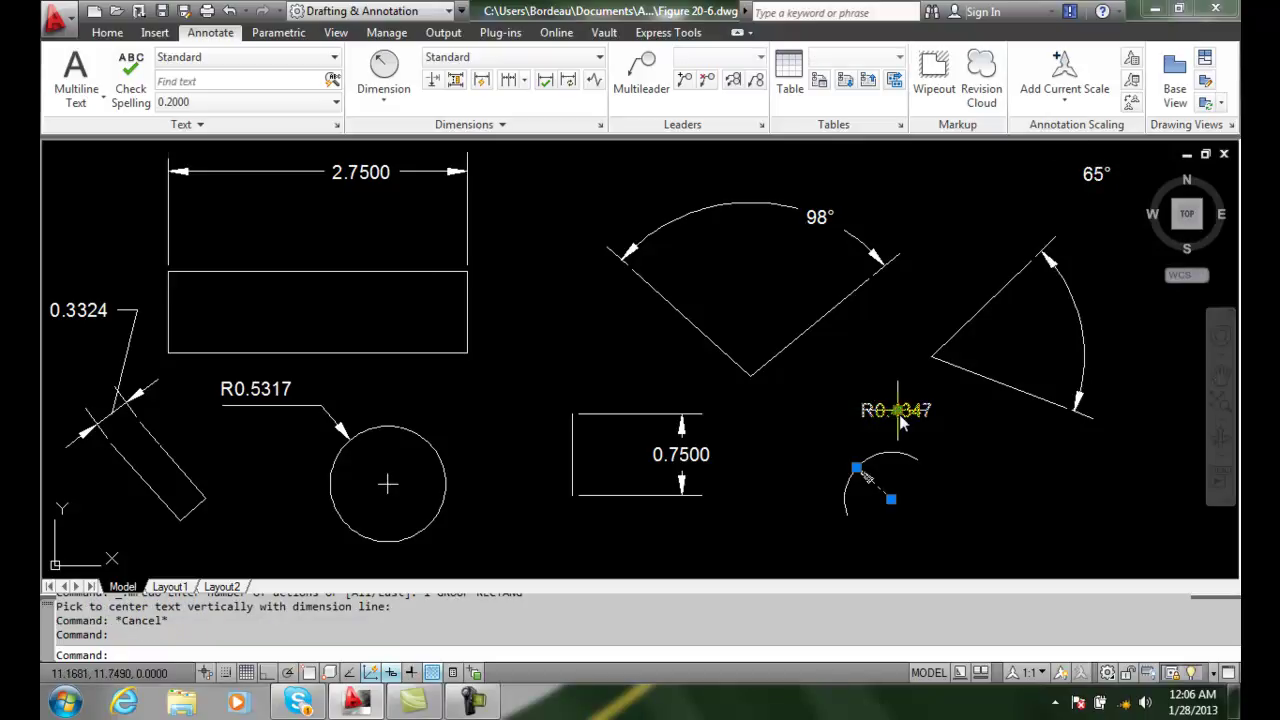
mouse_move(900, 424)
left_click(983, 550)
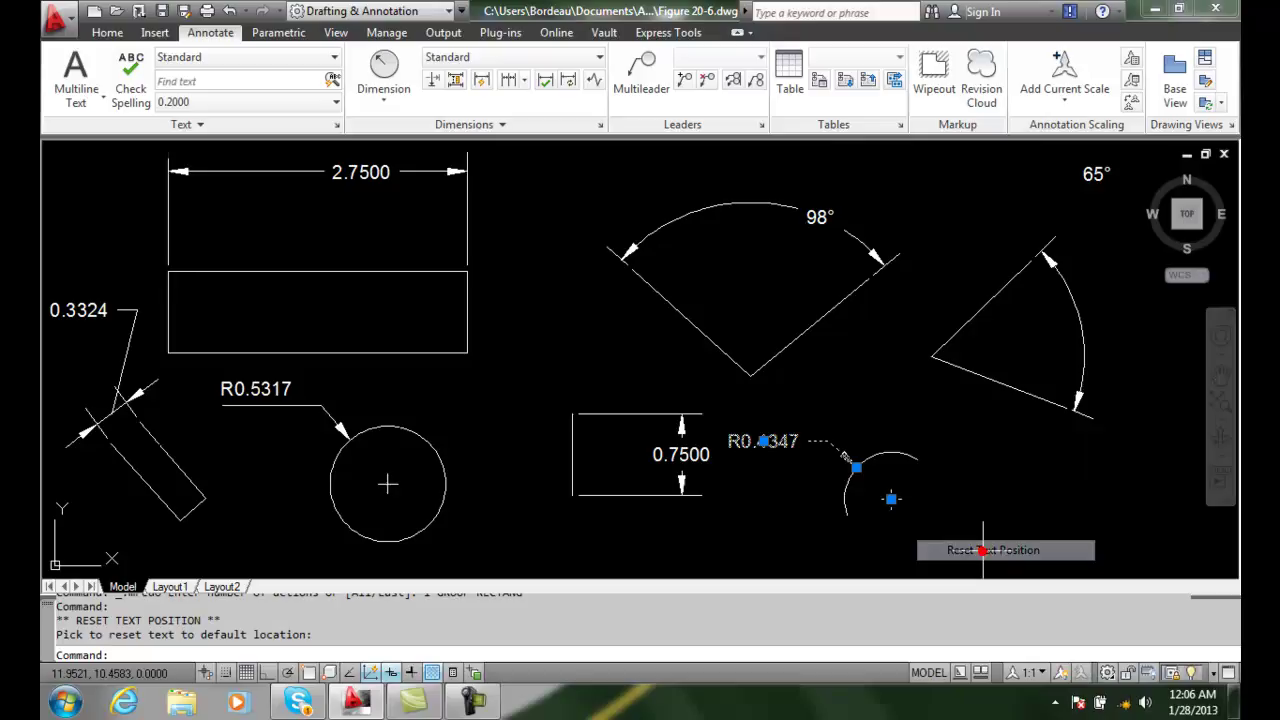
key("Escape")
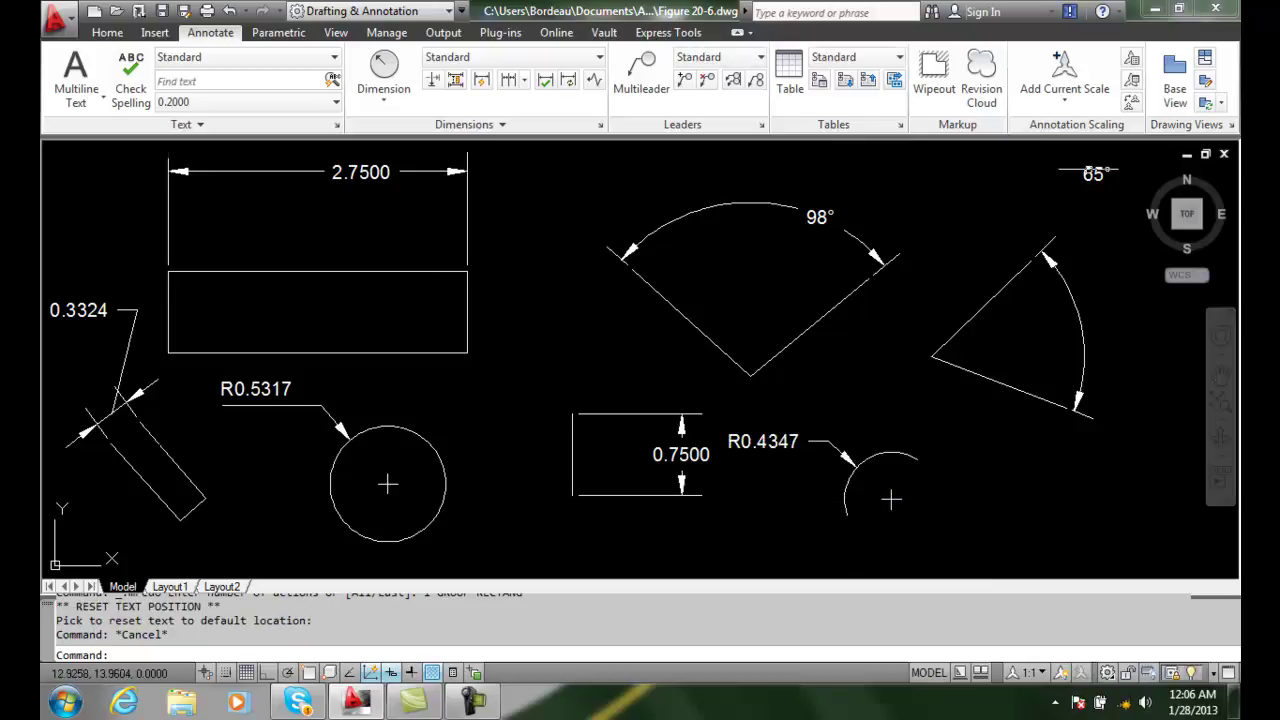
Reset the 65° angle text to its default position beside its arc.
left_click(1096, 174)
mouse_move(1096, 175)
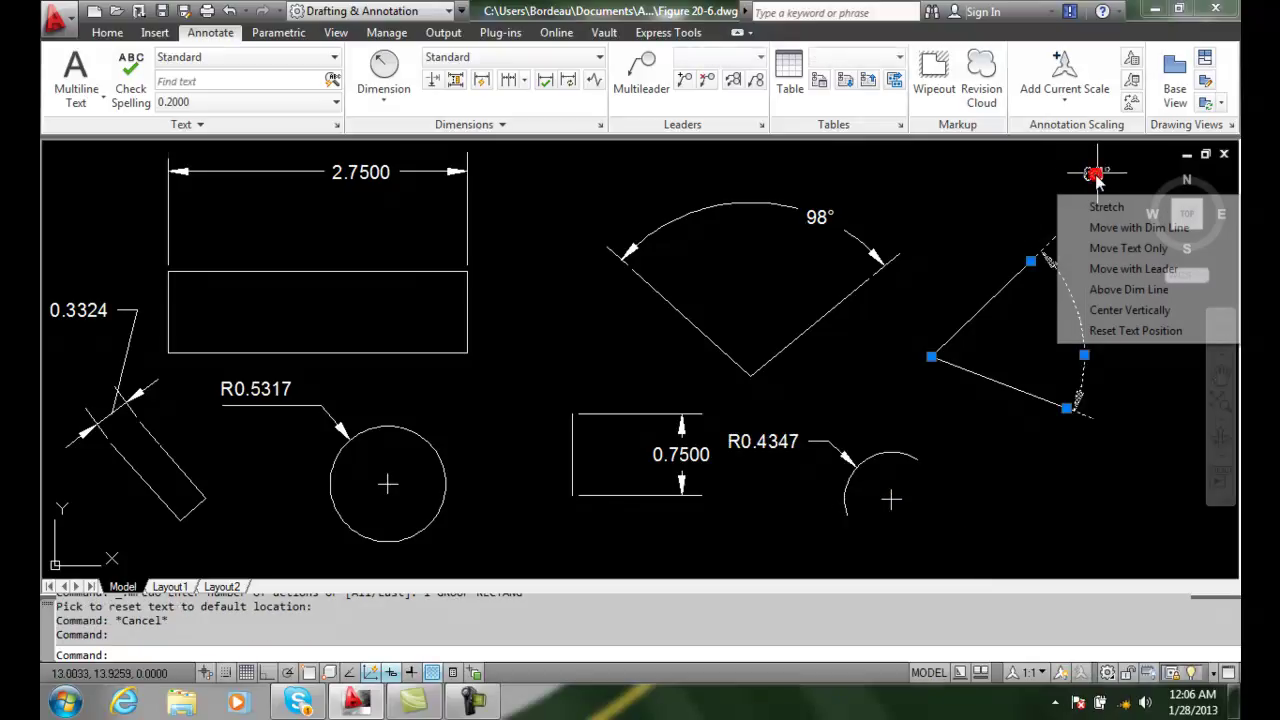
left_click(1135, 331)
key("Escape")
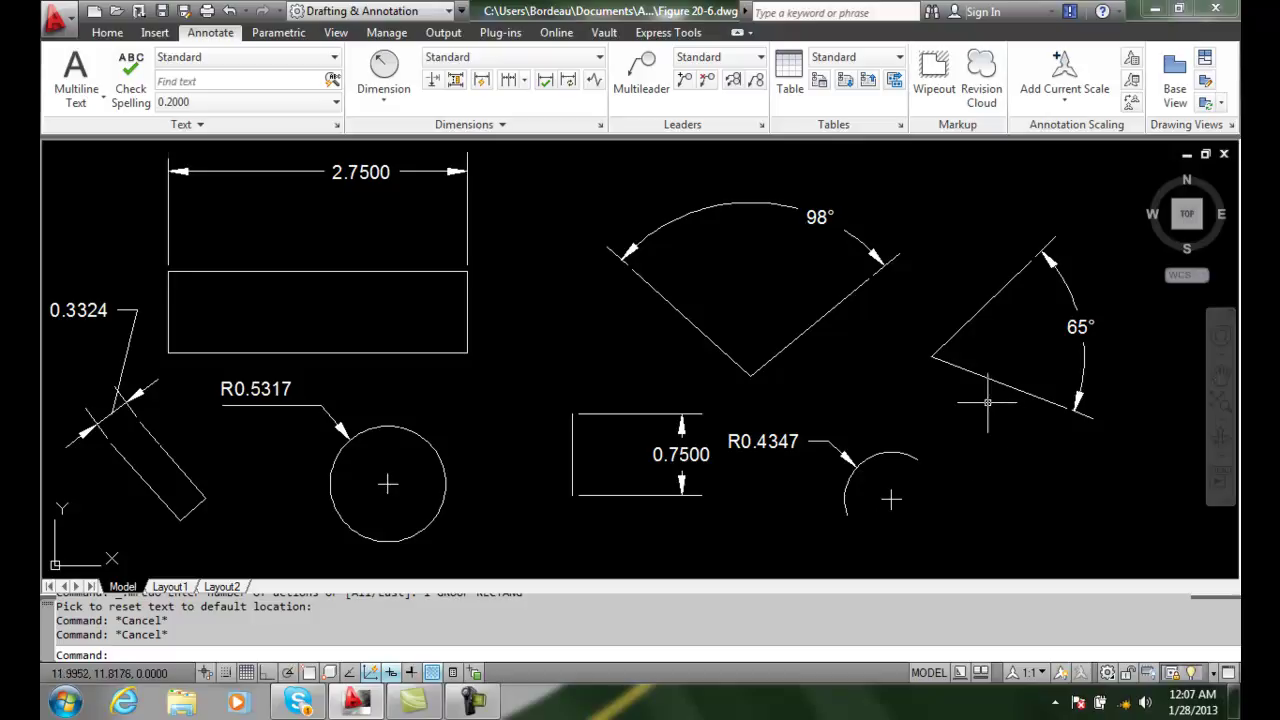
Apply Left, Center, then Right Justify to the 2.7500 dimension text.
left_click(466, 124)
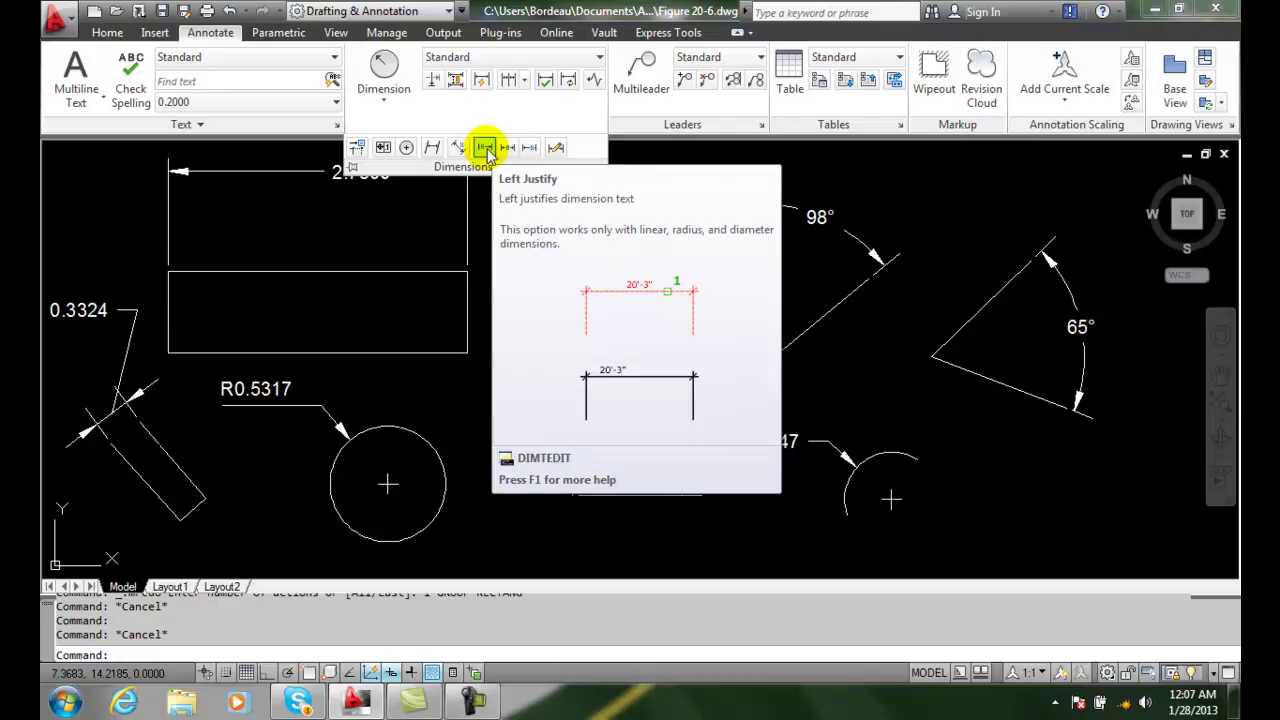
left_click(486, 148)
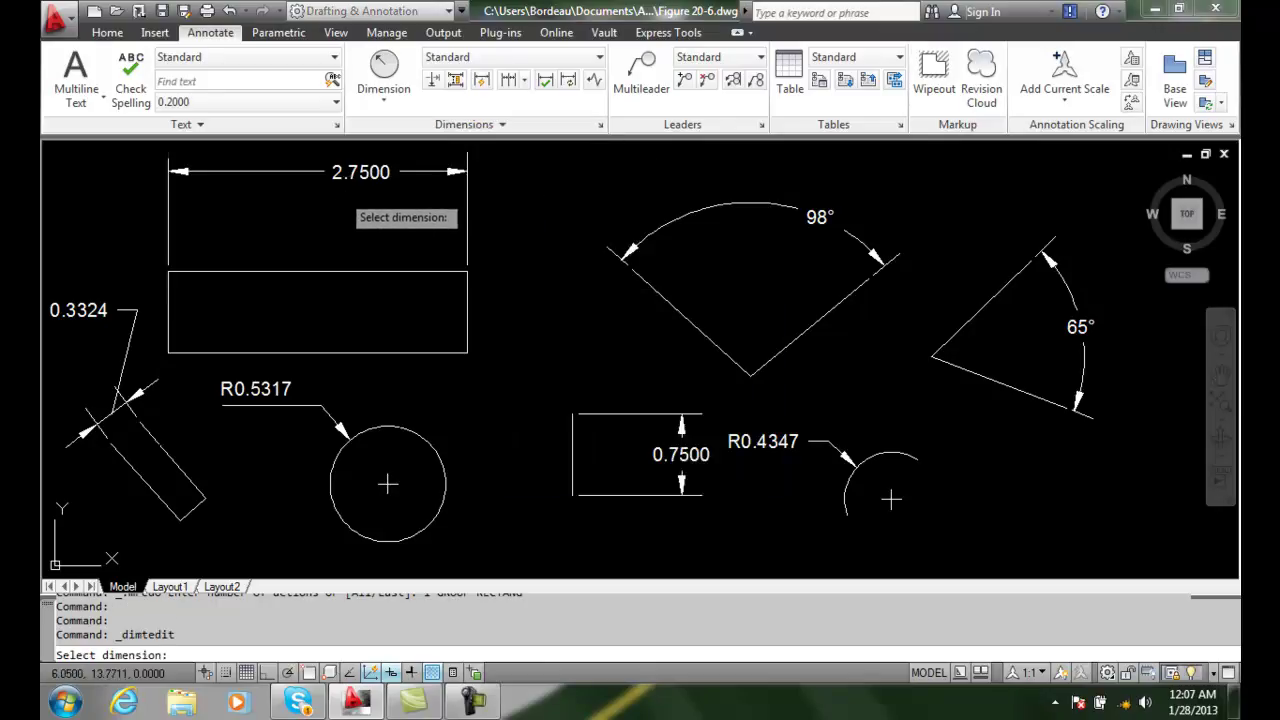
left_click(343, 172)
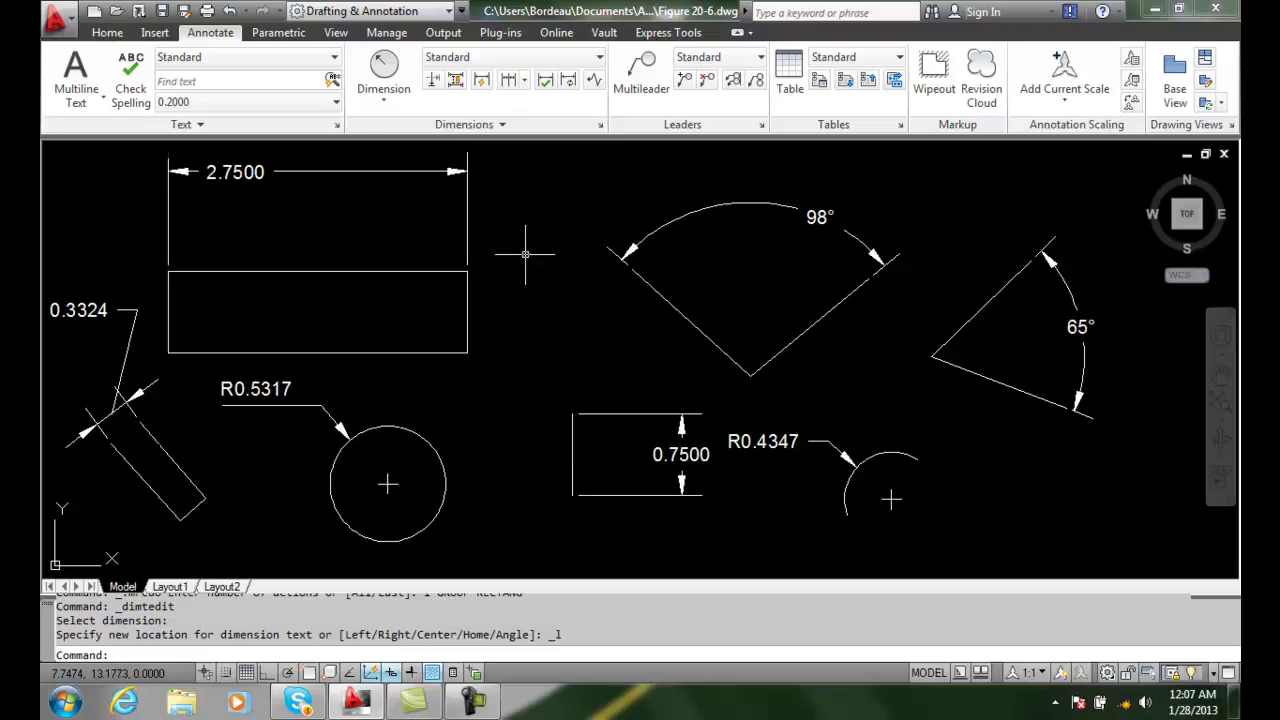
left_click(502, 124)
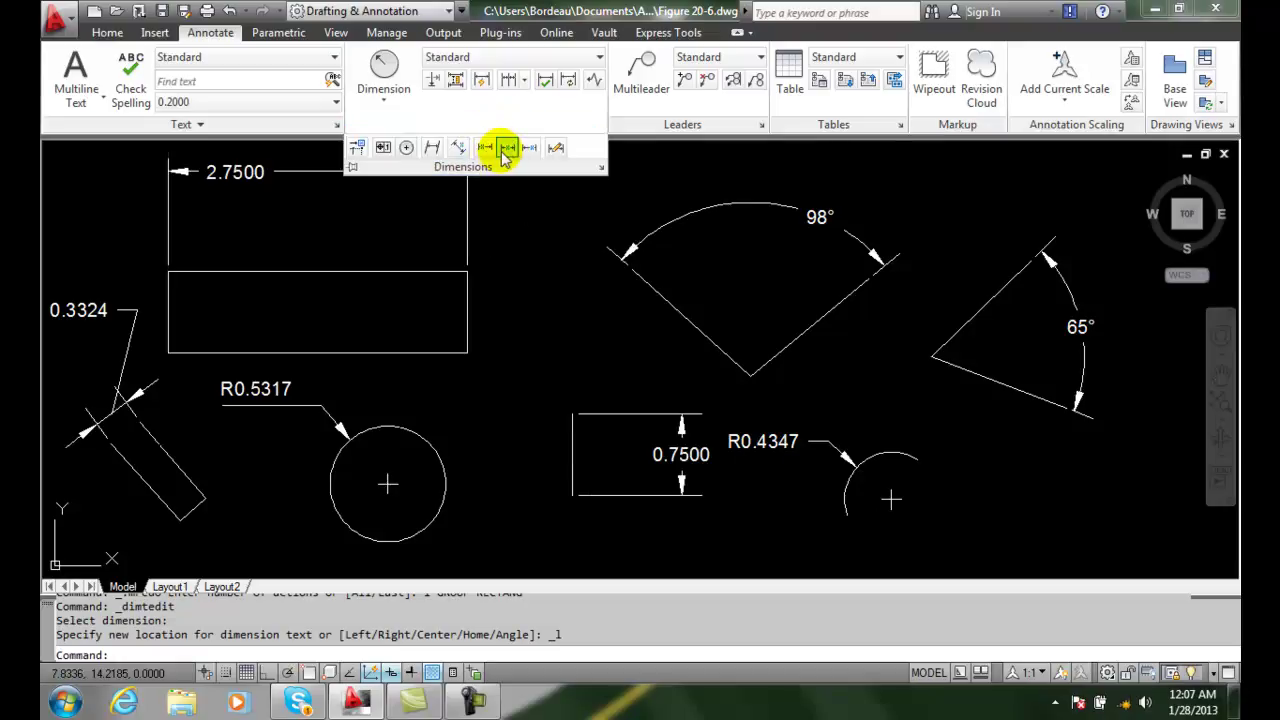
left_click(508, 148)
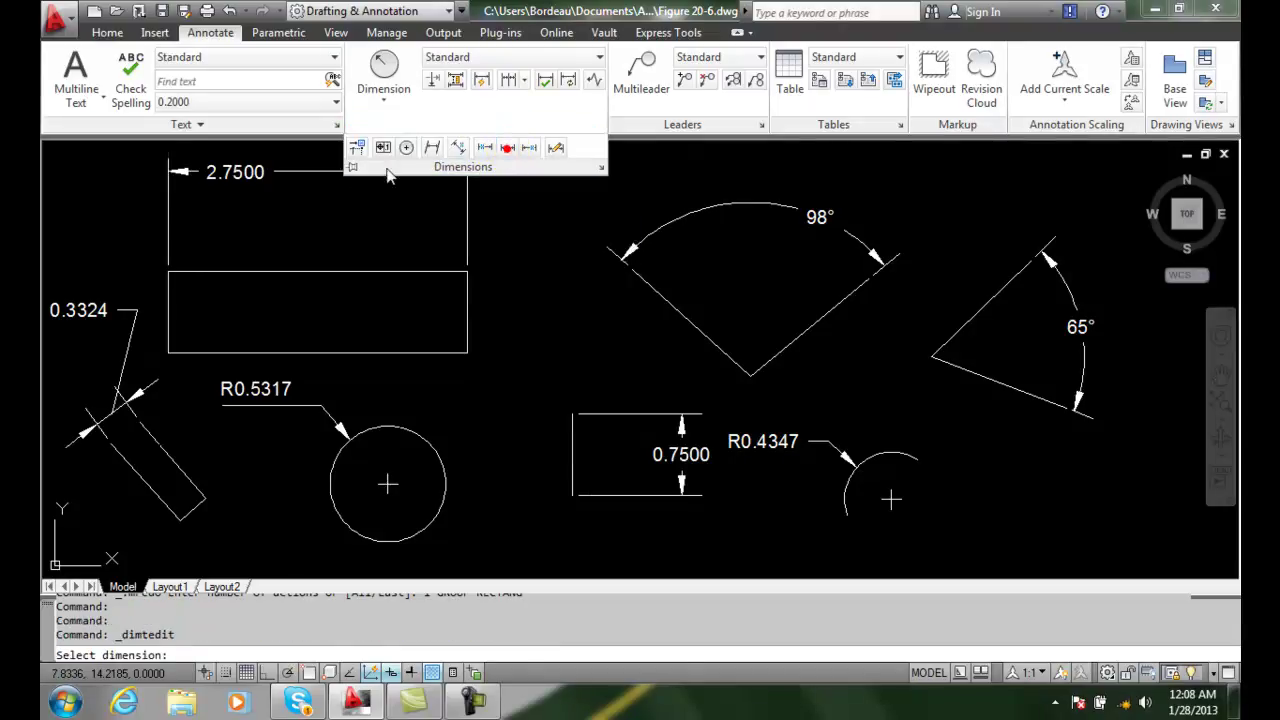
left_click(260, 172)
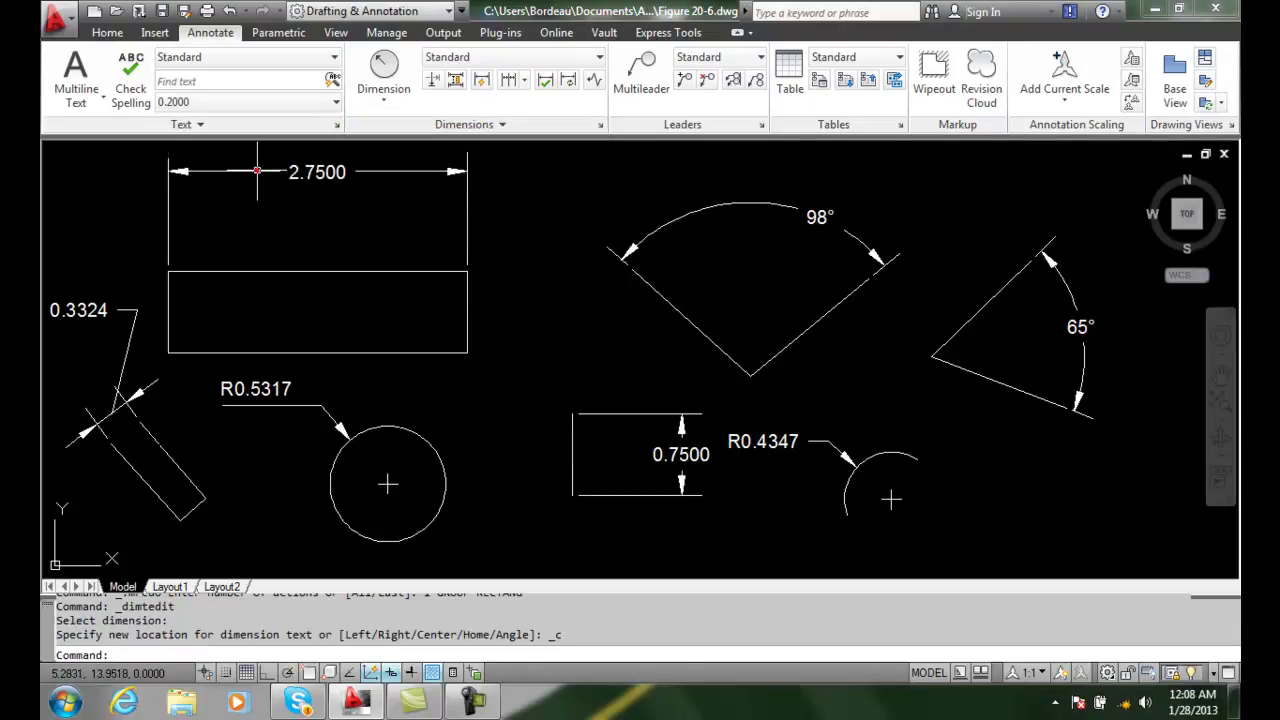
left_click(502, 126)
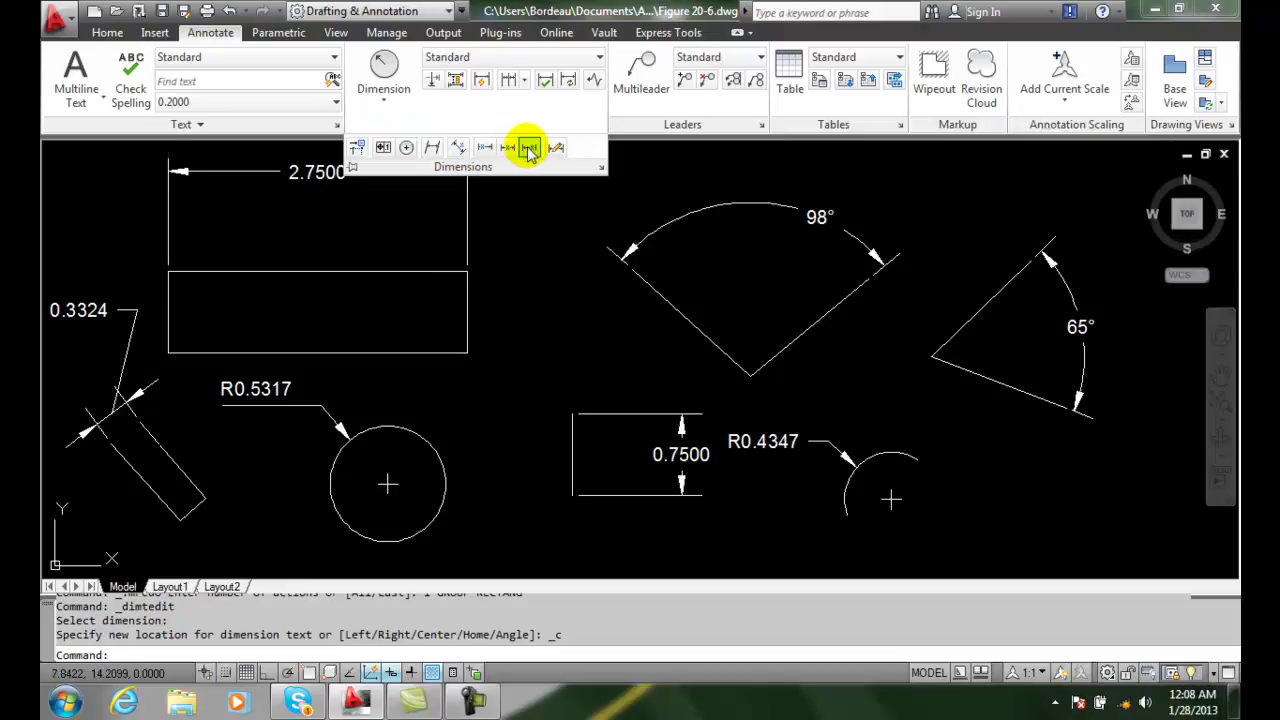
left_click(529, 148)
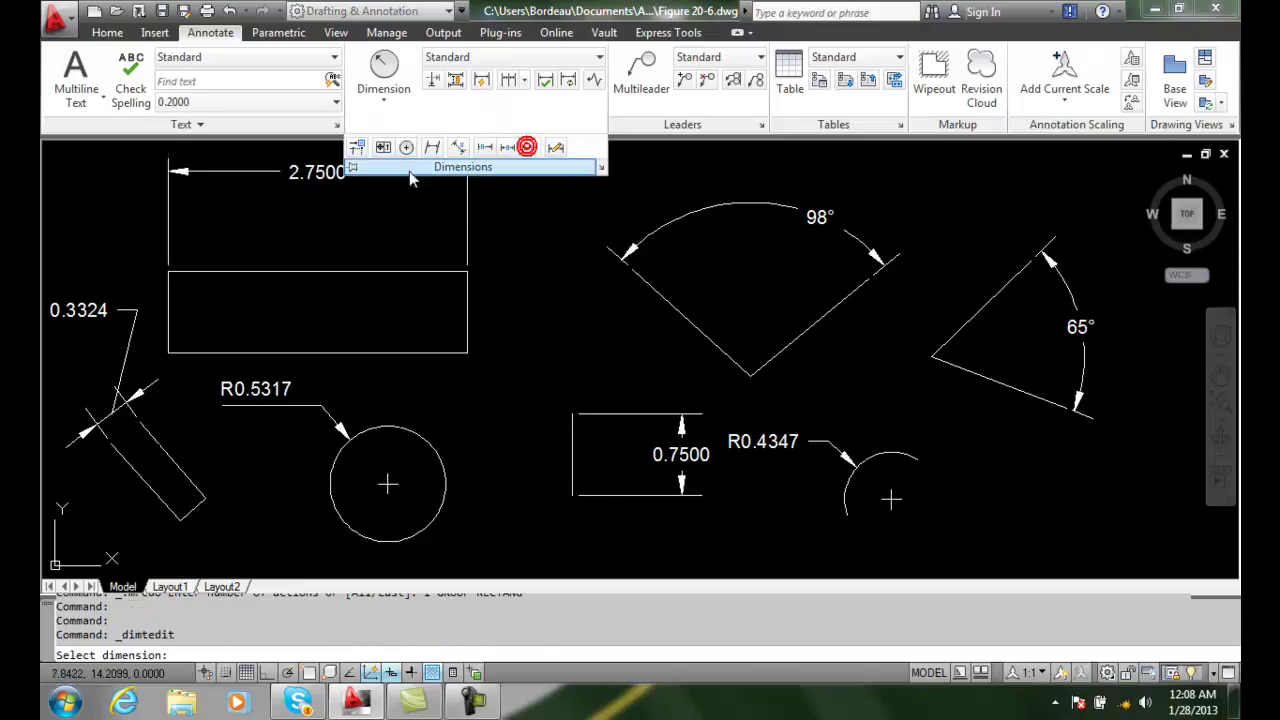
left_click(312, 172)
Set the 2.7500 dimension text angle to 45° with Text Angle.
left_click(506, 125)
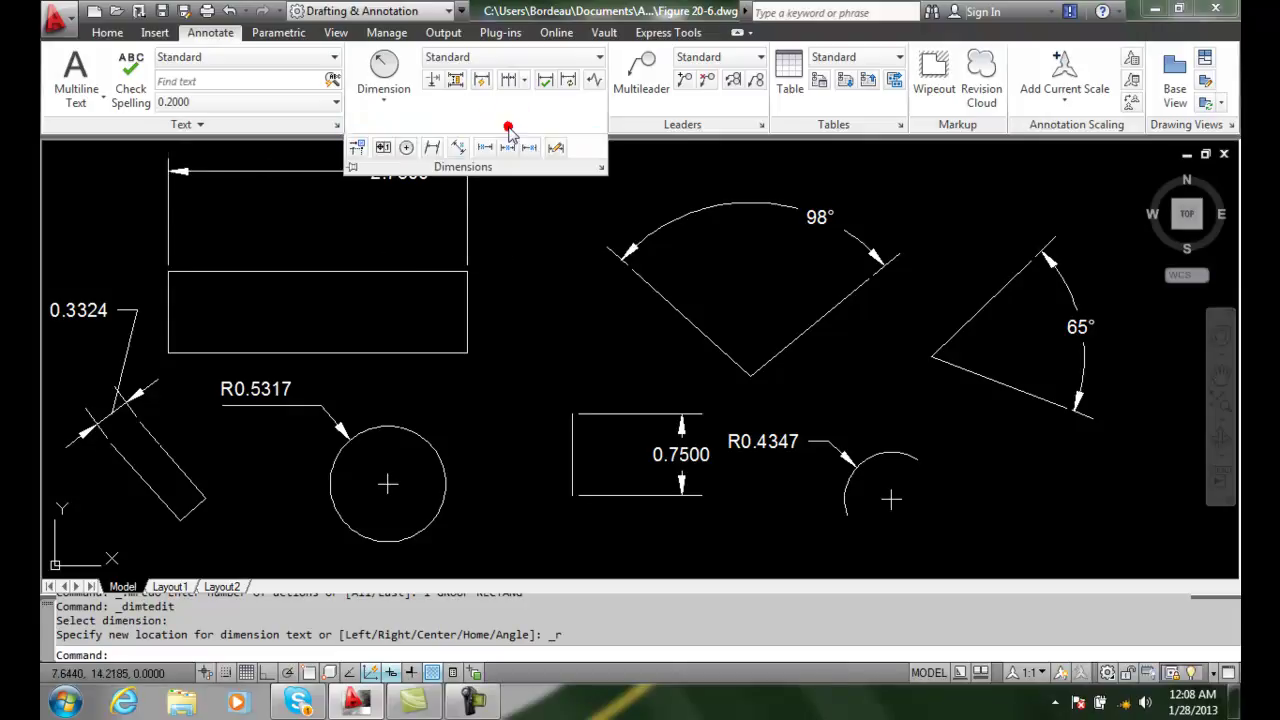
left_click(457, 148)
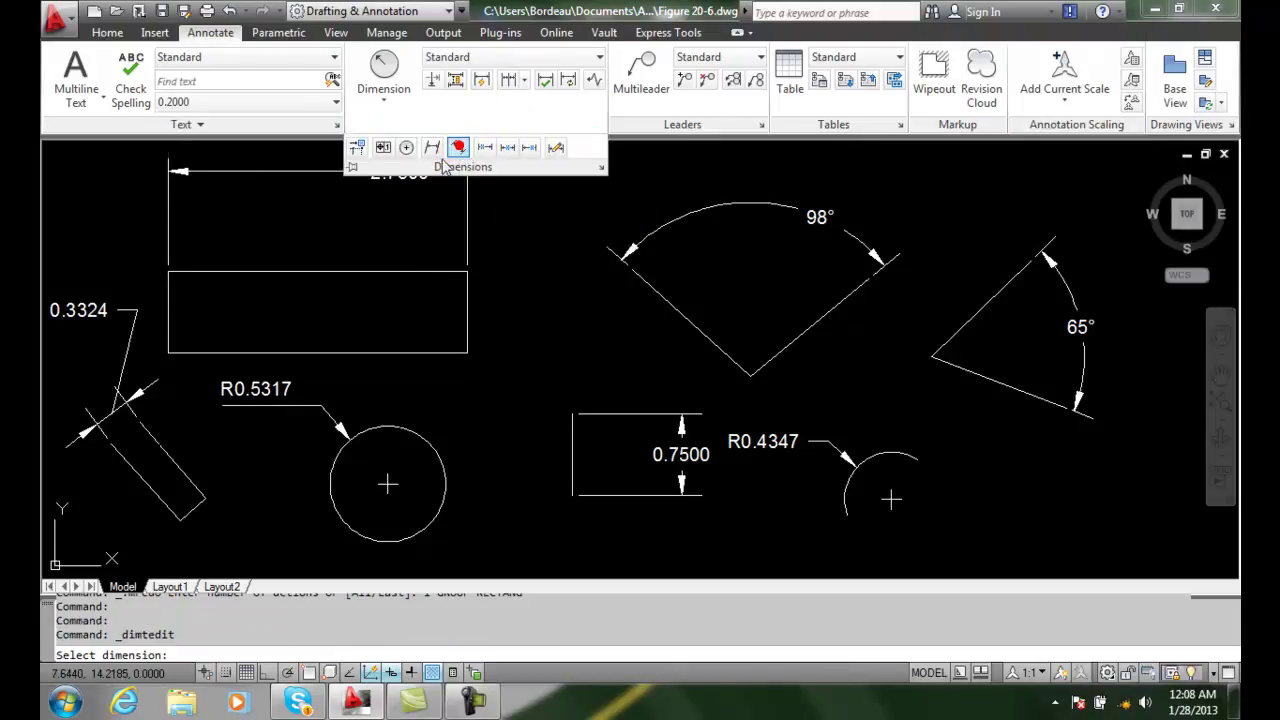
left_click(395, 172)
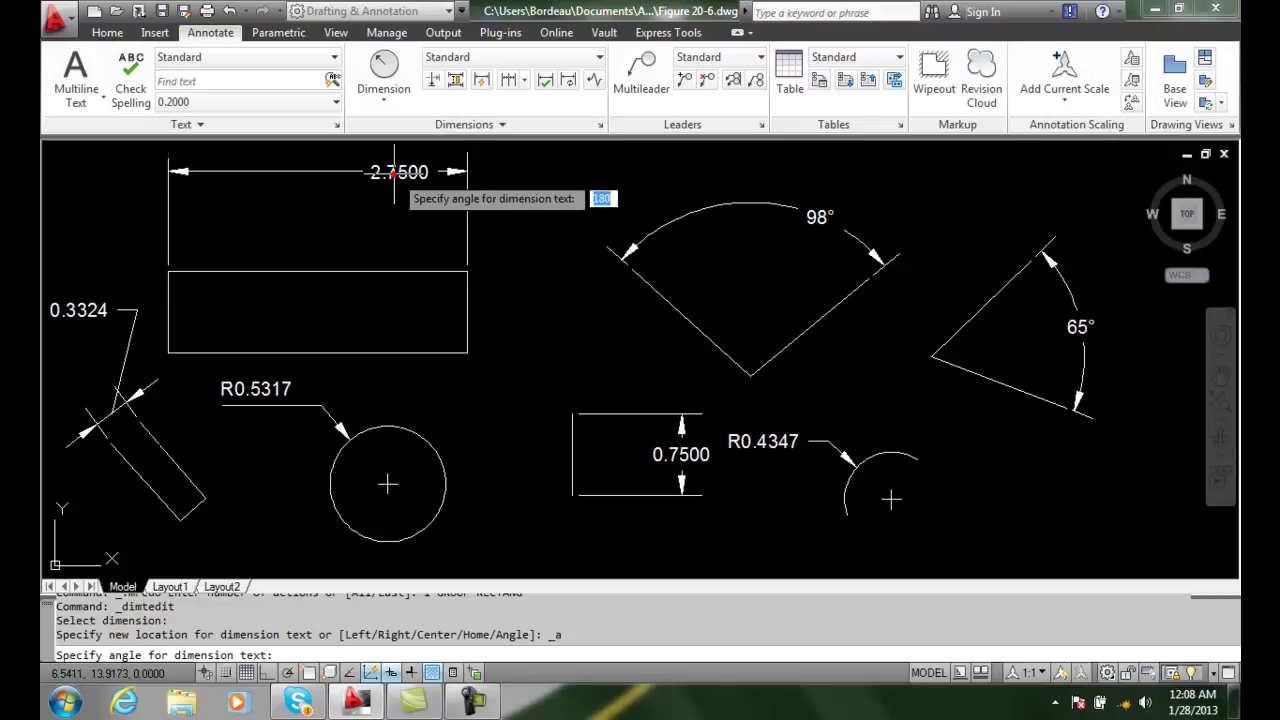
type("45")
key("Return")
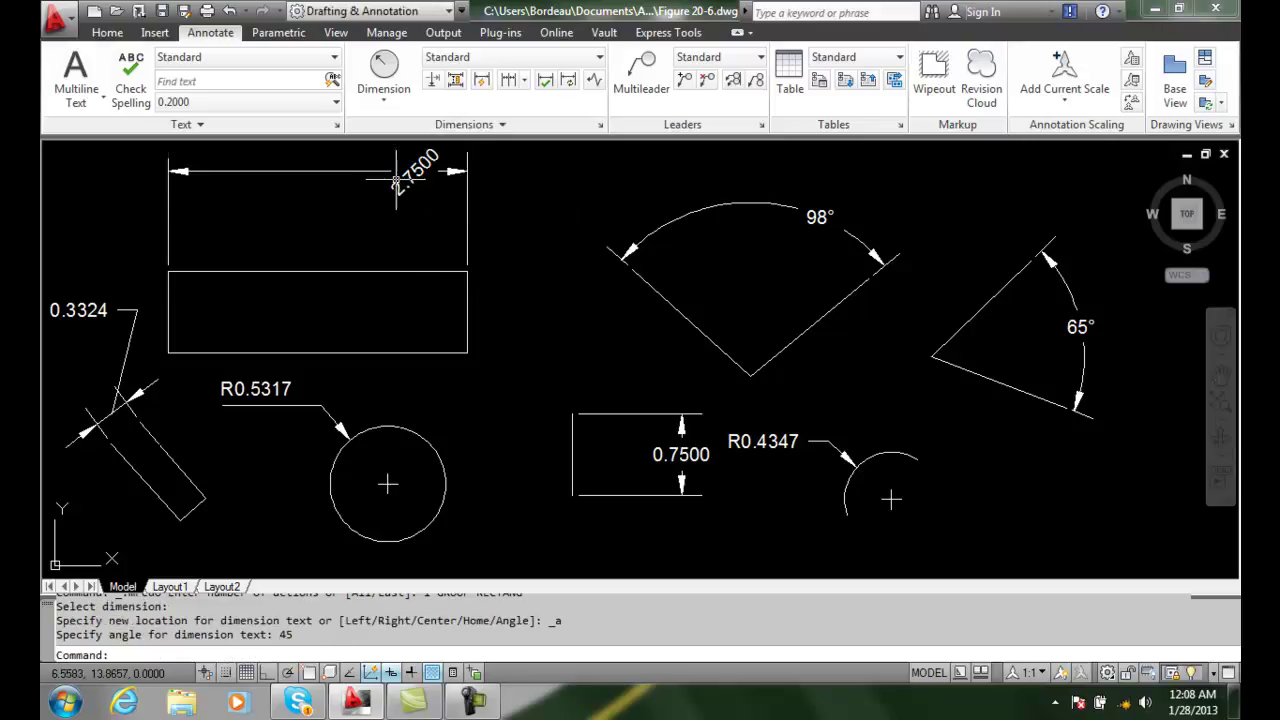